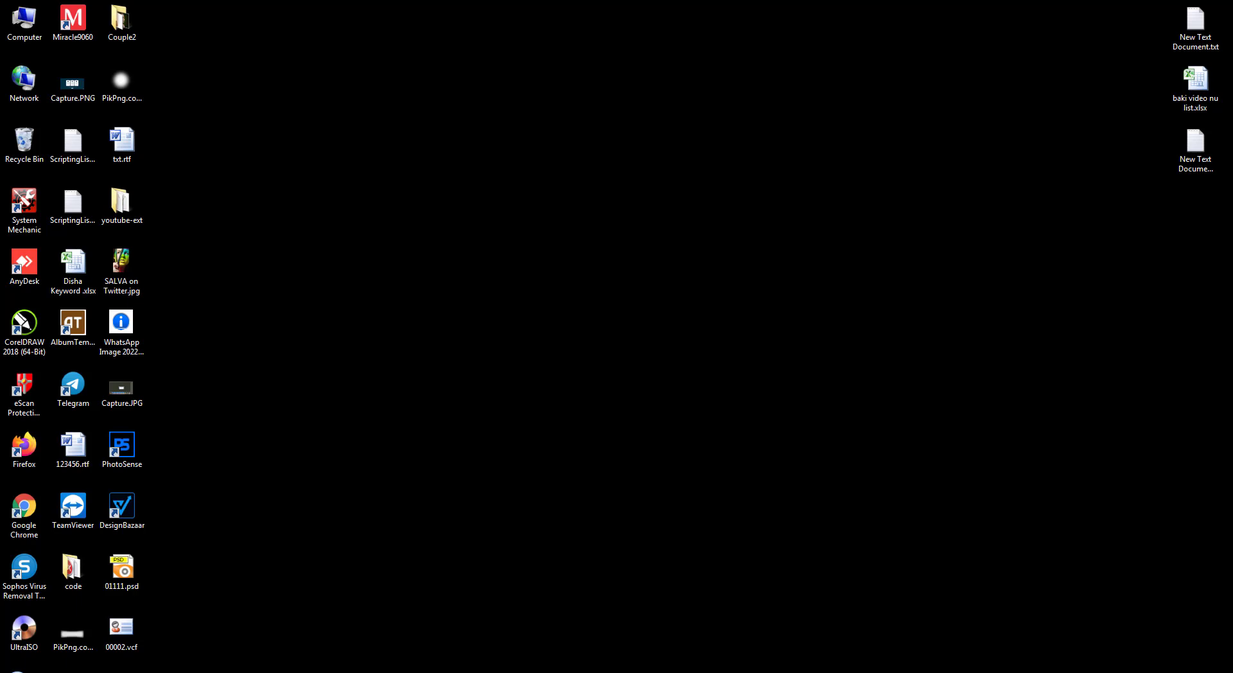
Step: Launch PhotoSense from the desktop and minimize the Design Bazaar welcome window
left_click(138, 457)
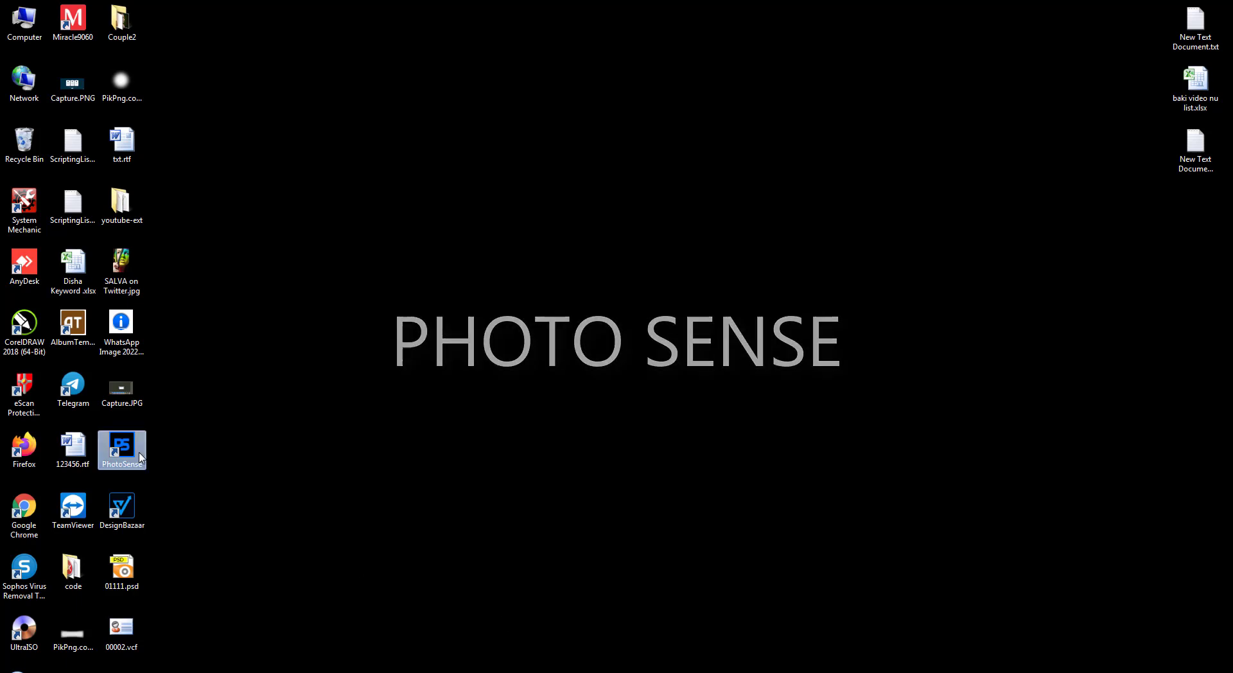
right_click(137, 453)
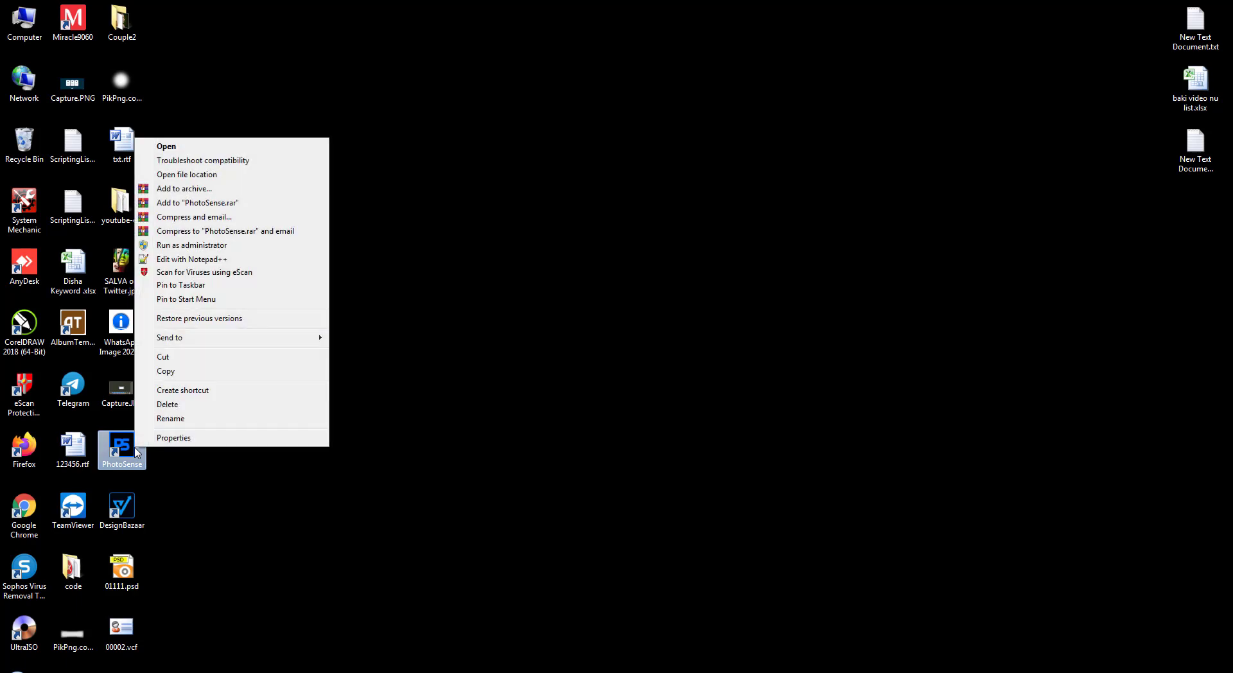
left_click(180, 177)
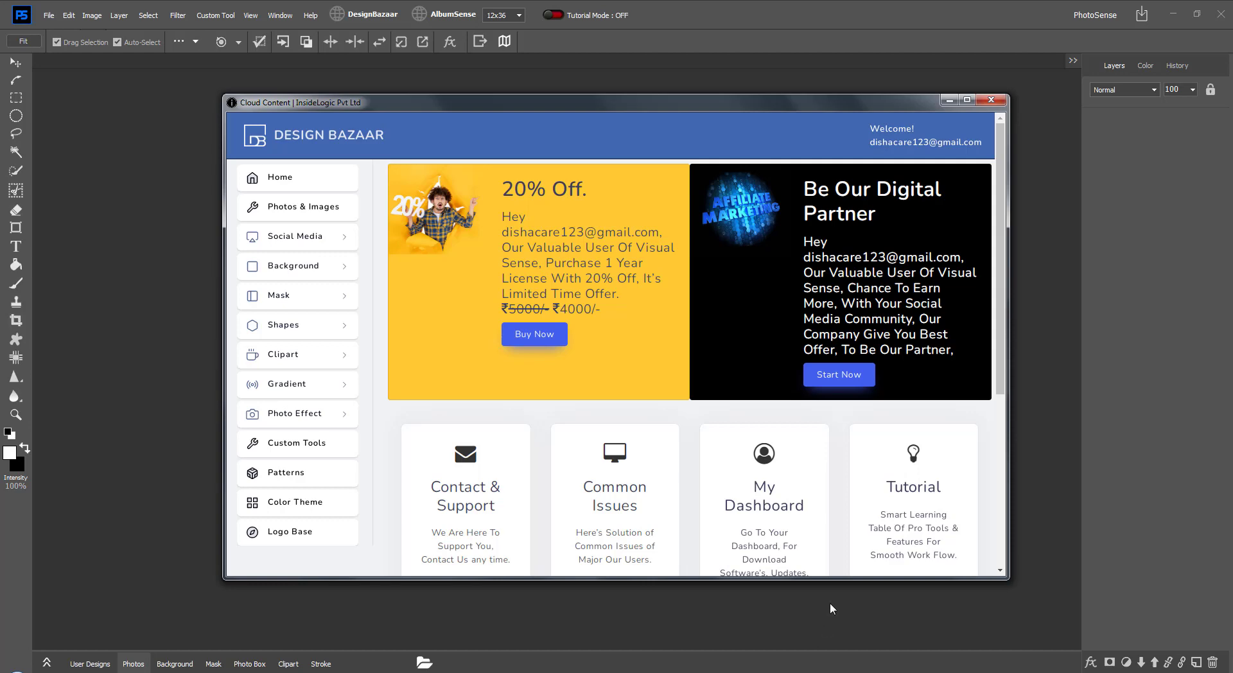
left_click(949, 101)
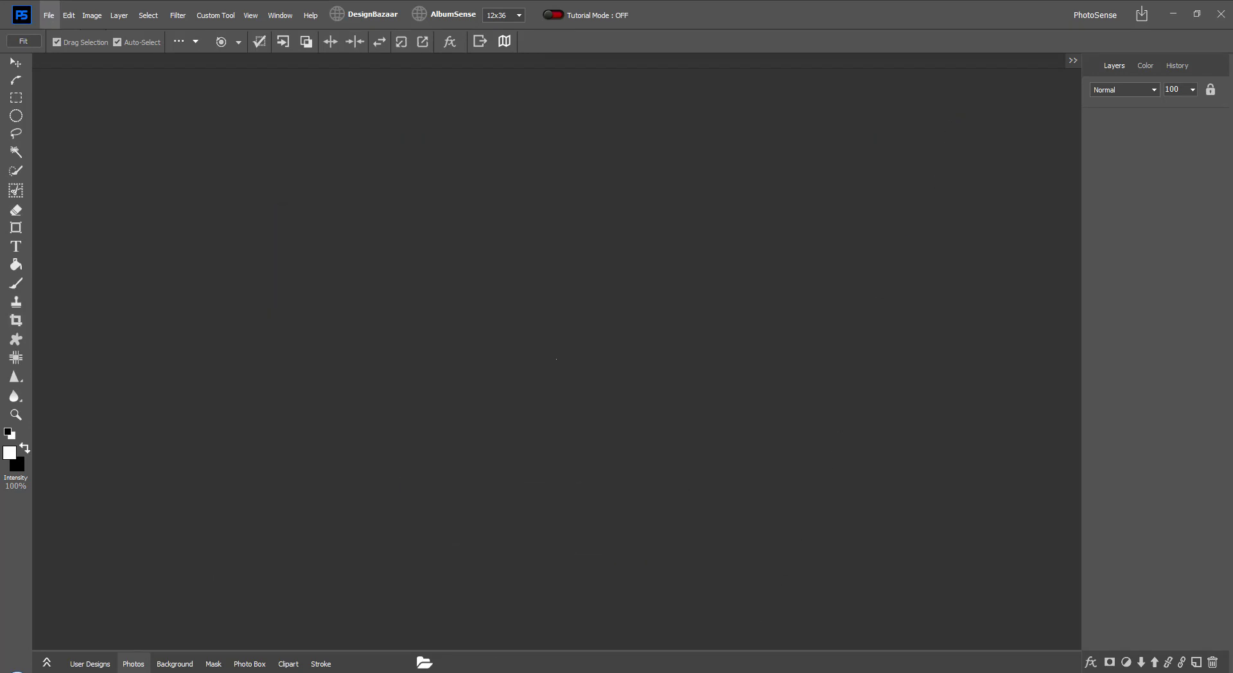
Step: Load the "wedding photo" folder into the photo browser and look at the available photo sort orders
left_click(134, 666)
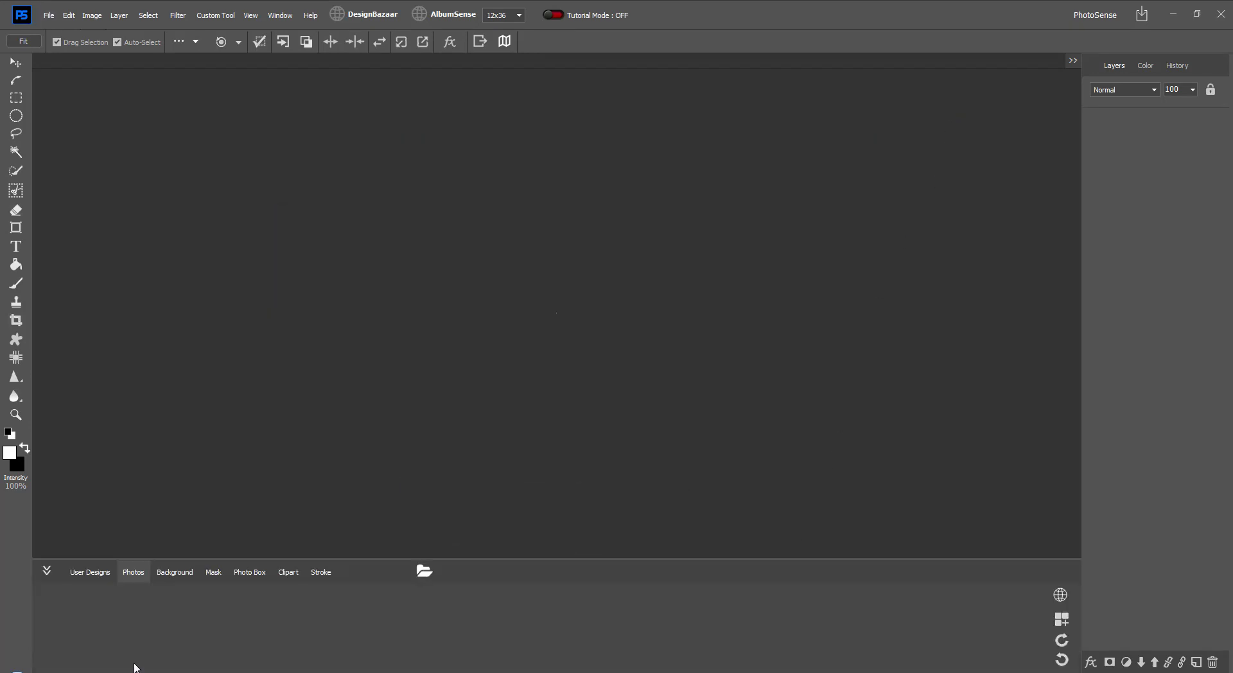
left_click(428, 576)
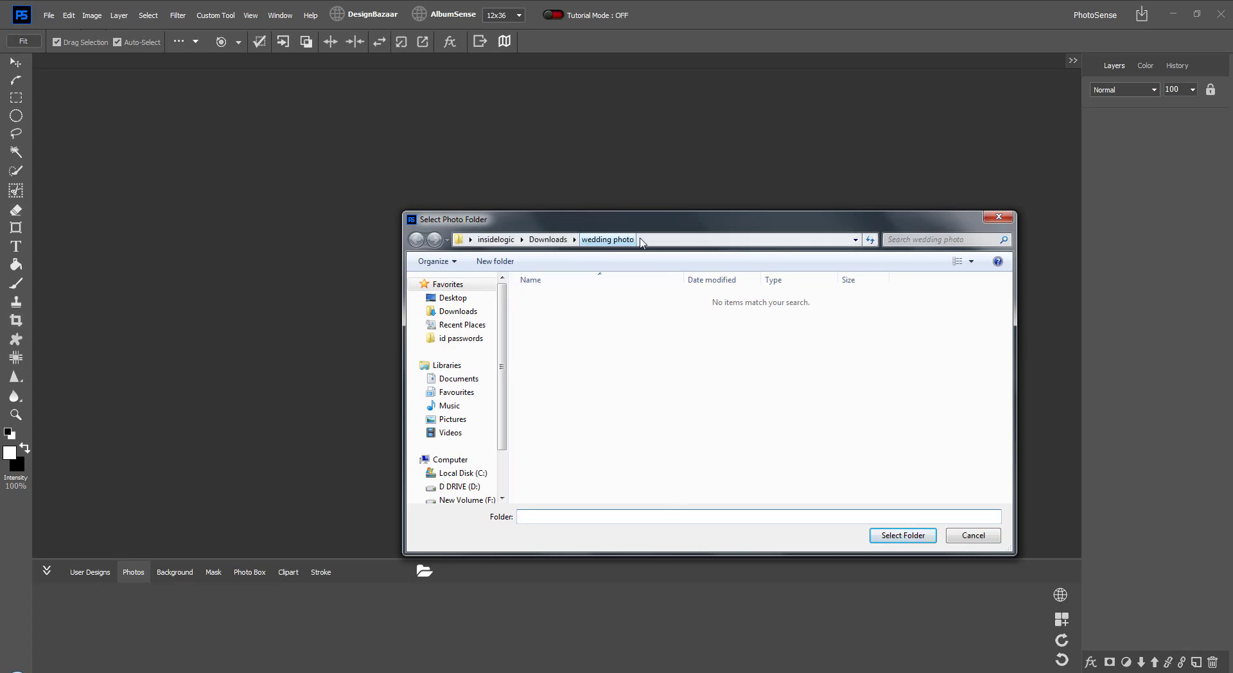
left_click(892, 537)
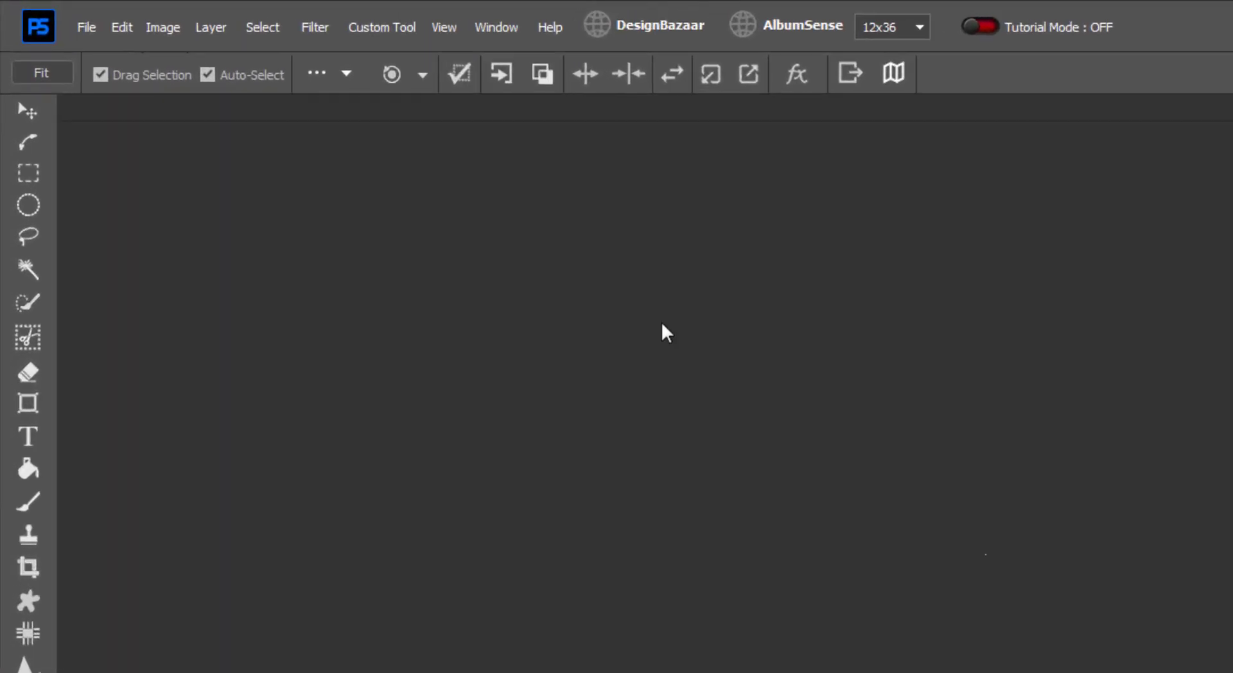
left_click(447, 40)
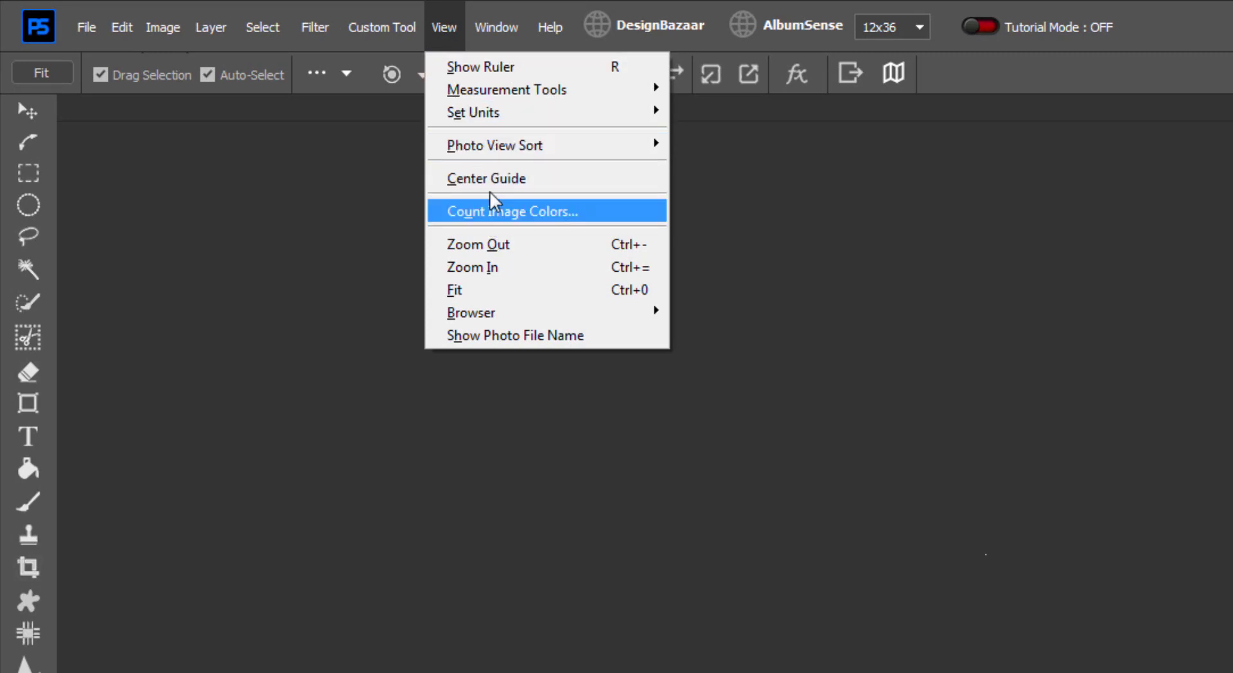
mouse_move(609, 155)
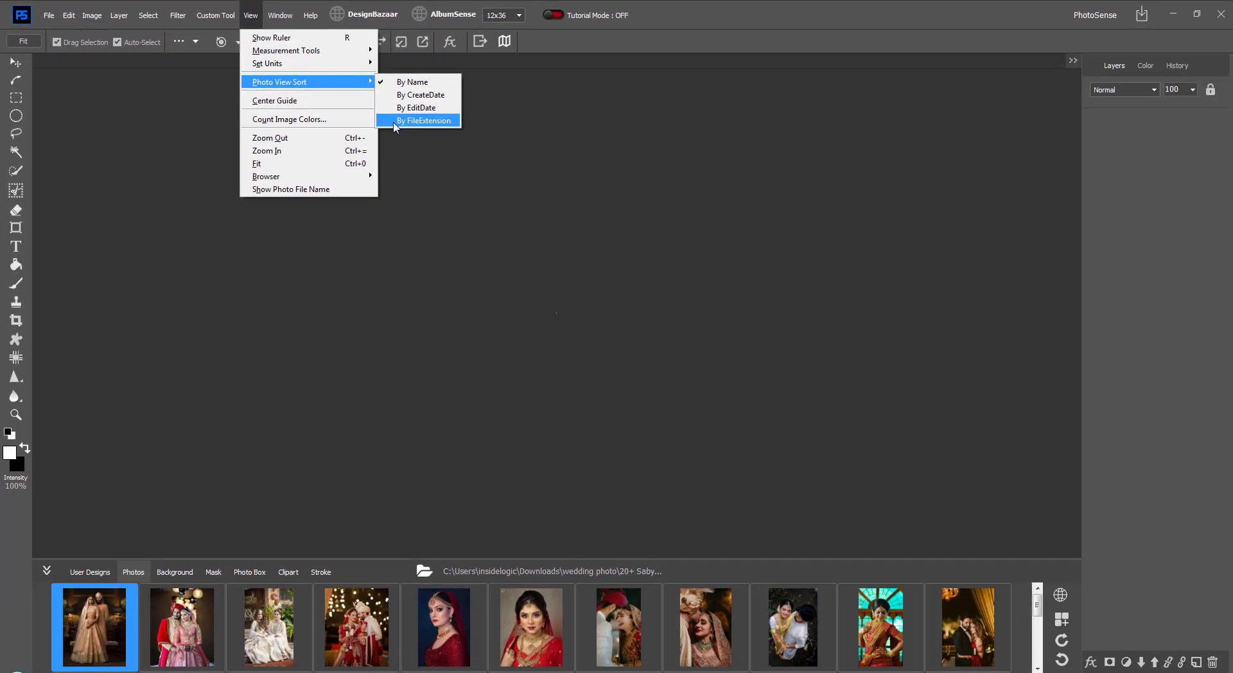
Step: Enlarge the photo browser and select six red-outfit photos: the bride's portrait, the couple on red, and the four dark photos
left_click(454, 604)
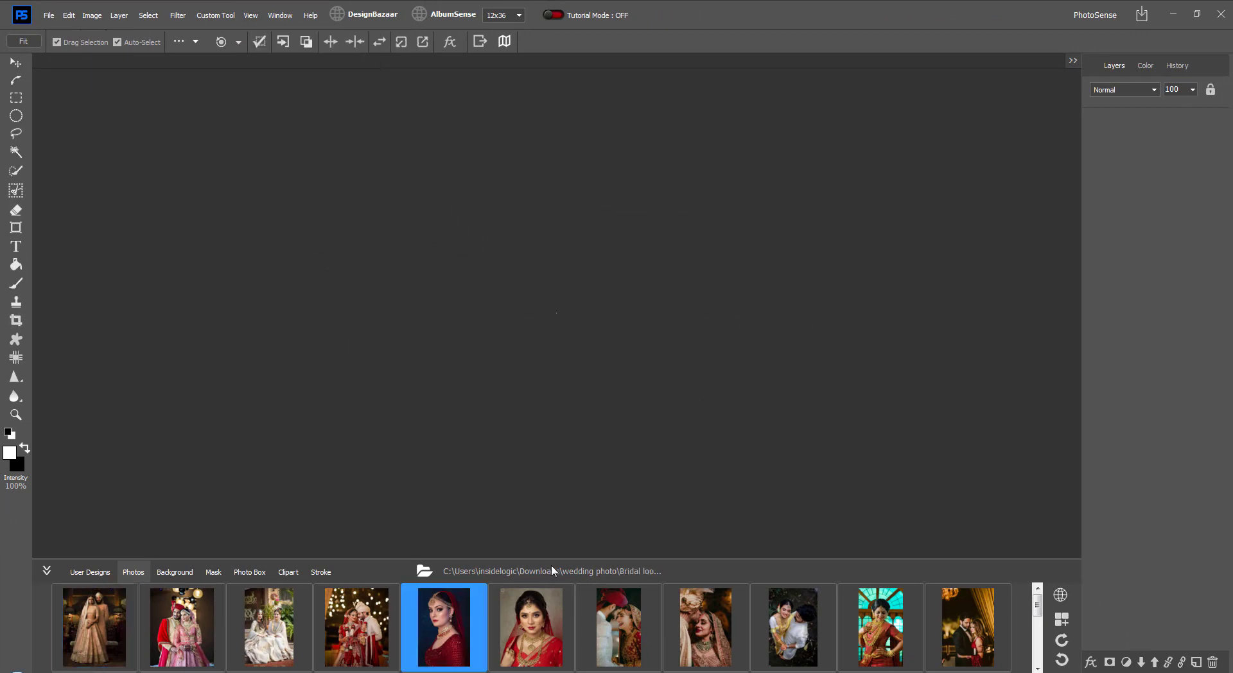
left_click_drag(541, 559, 540, 472)
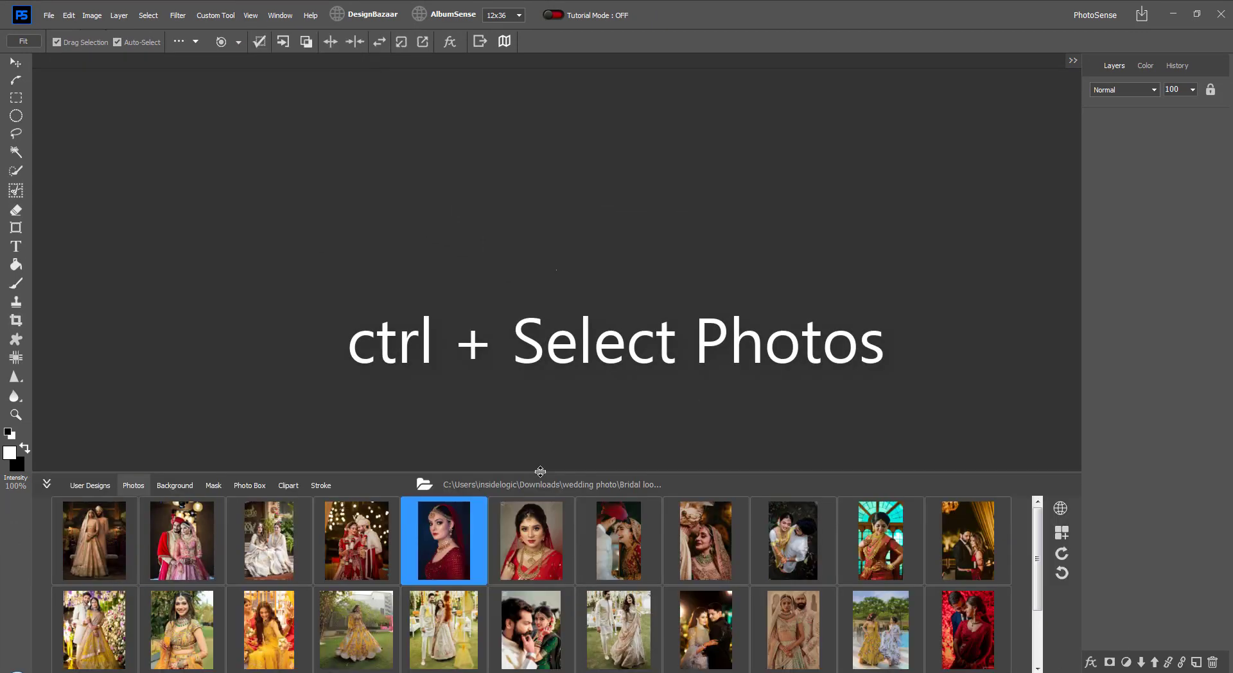
left_click(987, 633, "ctrl")
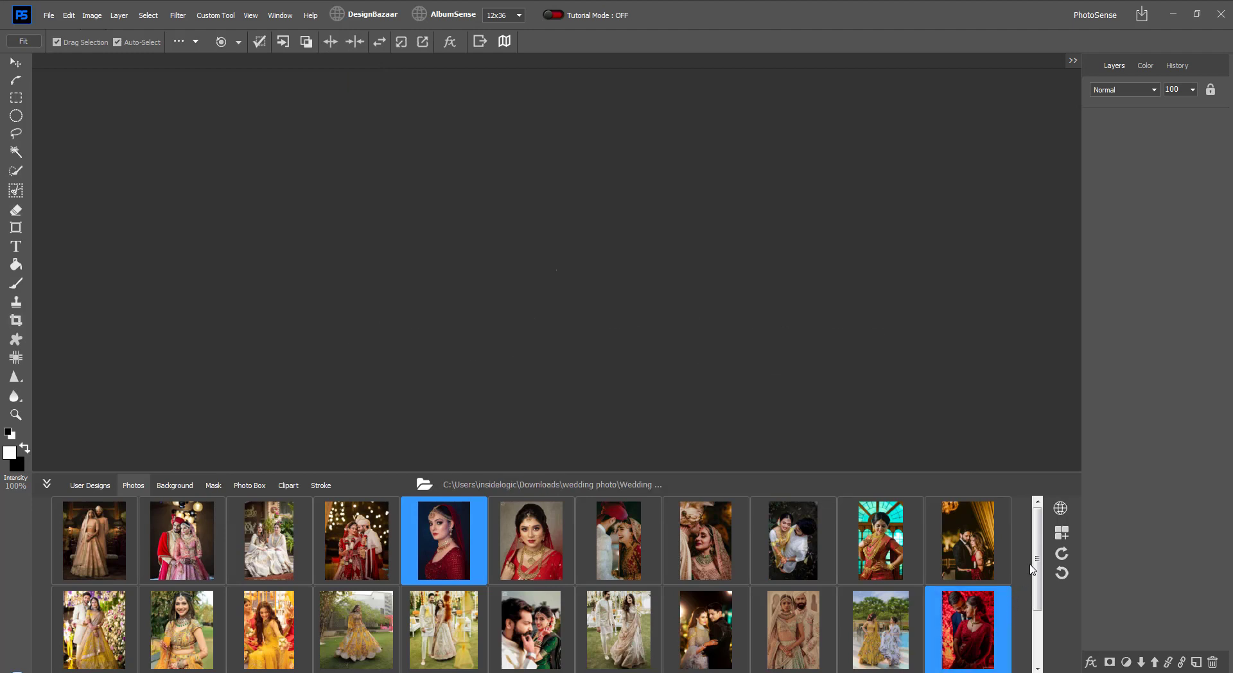
left_click_drag(1035, 569, 1036, 638)
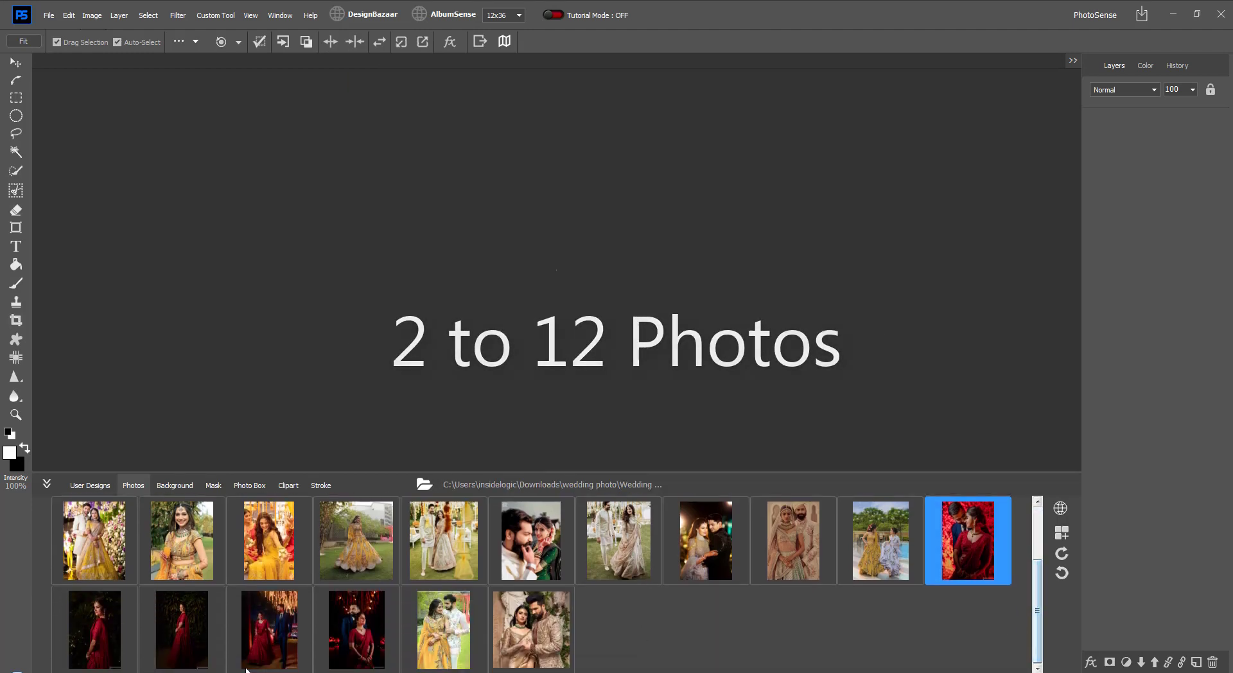
left_click_drag(94, 633, 363, 650)
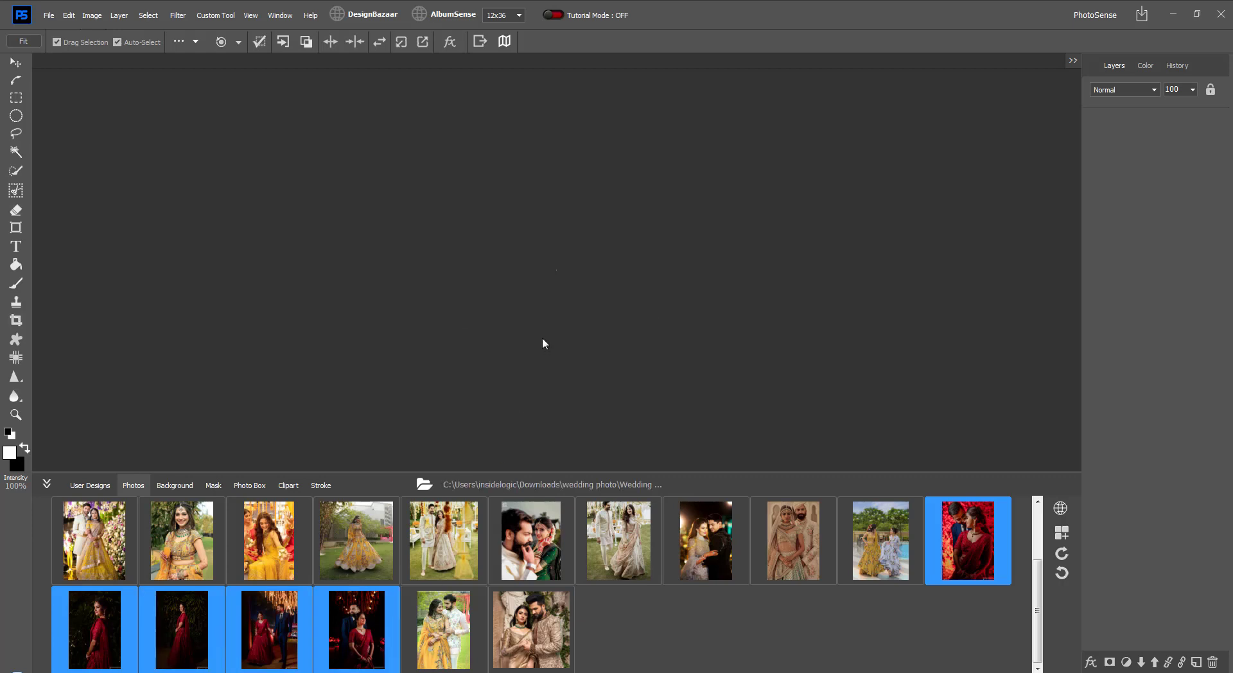
Step: Choose the 12x36 album size and open the AlbumSense template library
left_click(520, 16)
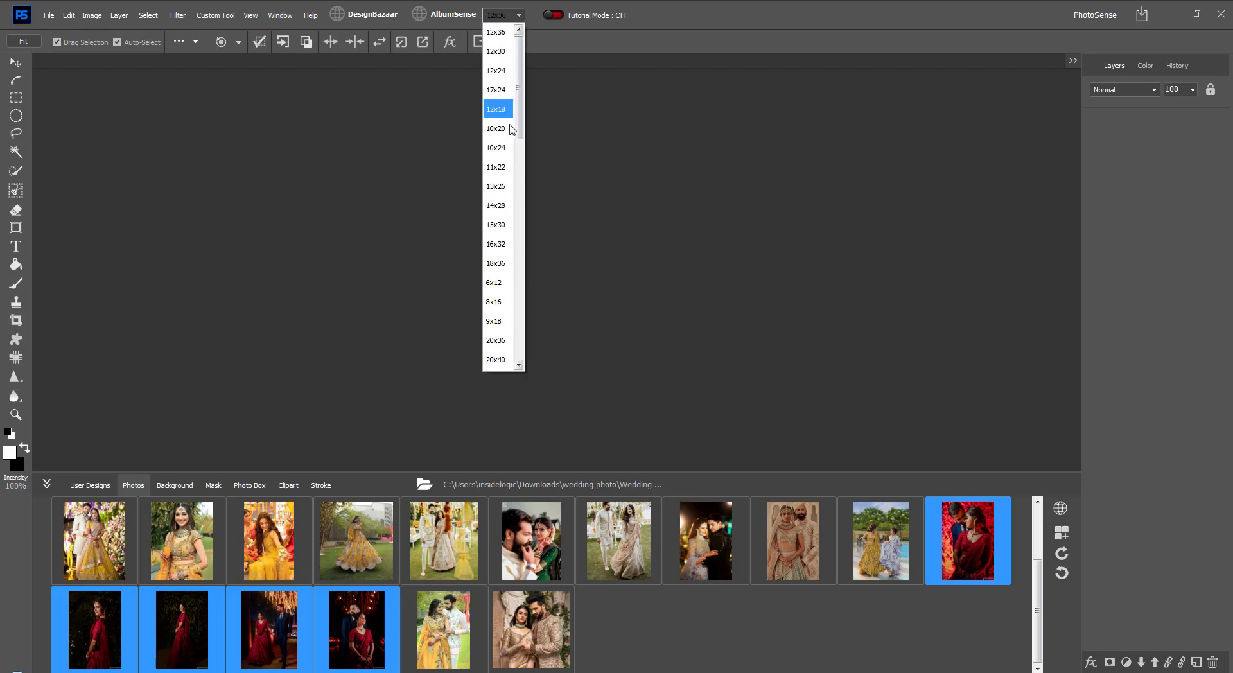
left_click(498, 31)
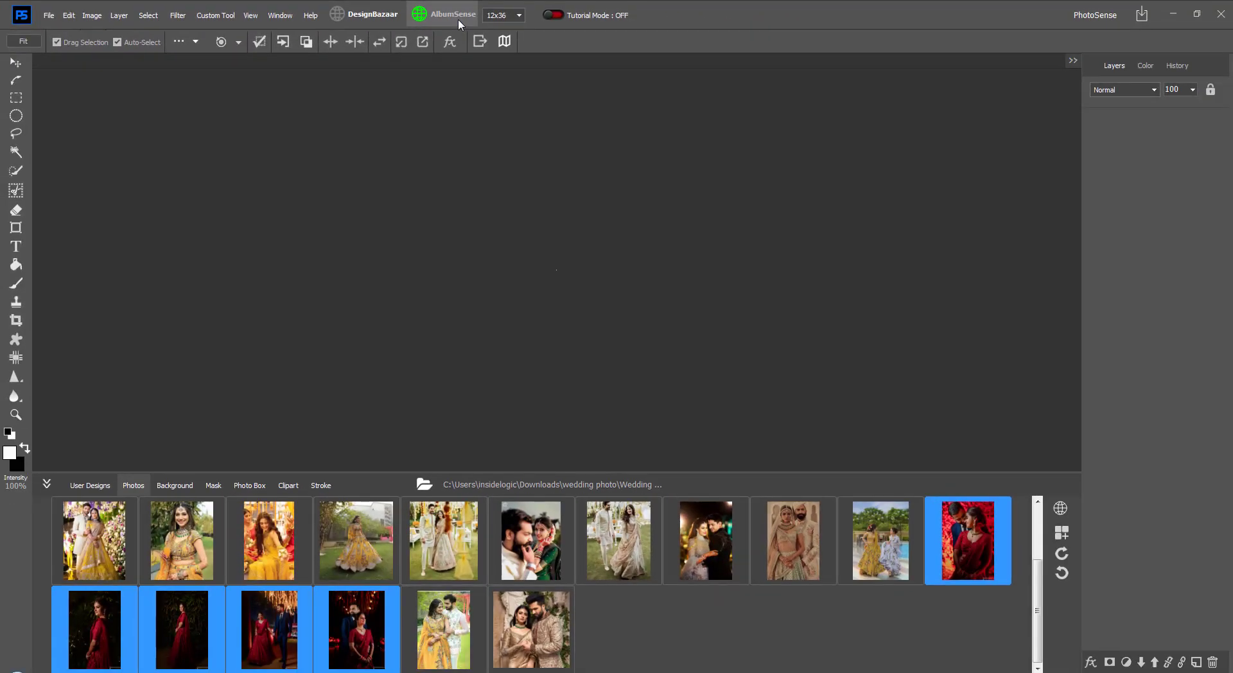
left_click(492, 19)
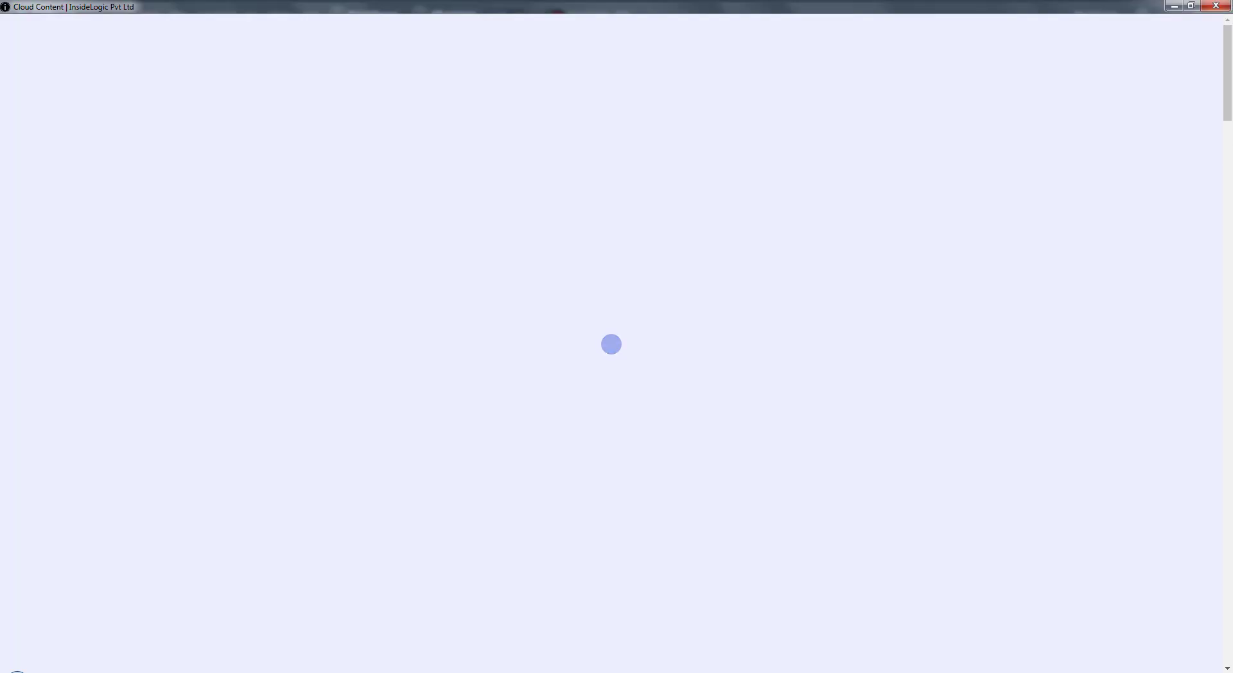
Step: Browse the wedding album templates in the AlbumSense library
scroll(1231, 116, "down", 3)
scroll(1231, 116, "down", 10)
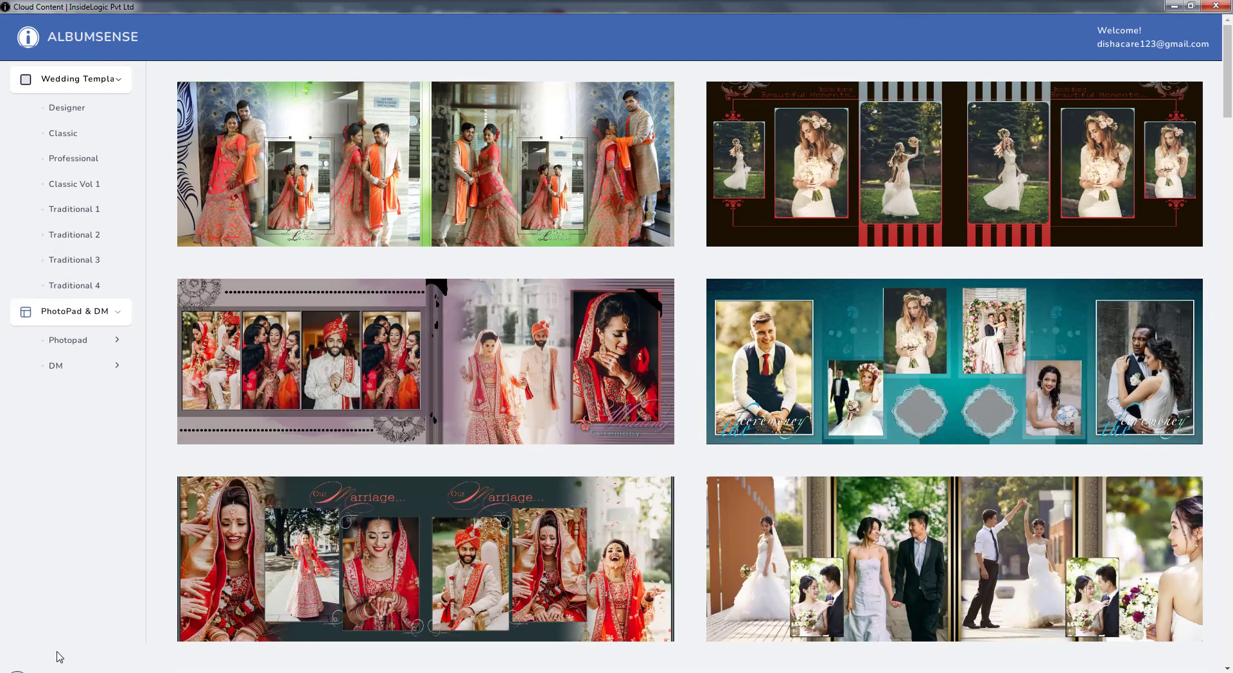
left_click_drag(1231, 83, 1229, 236)
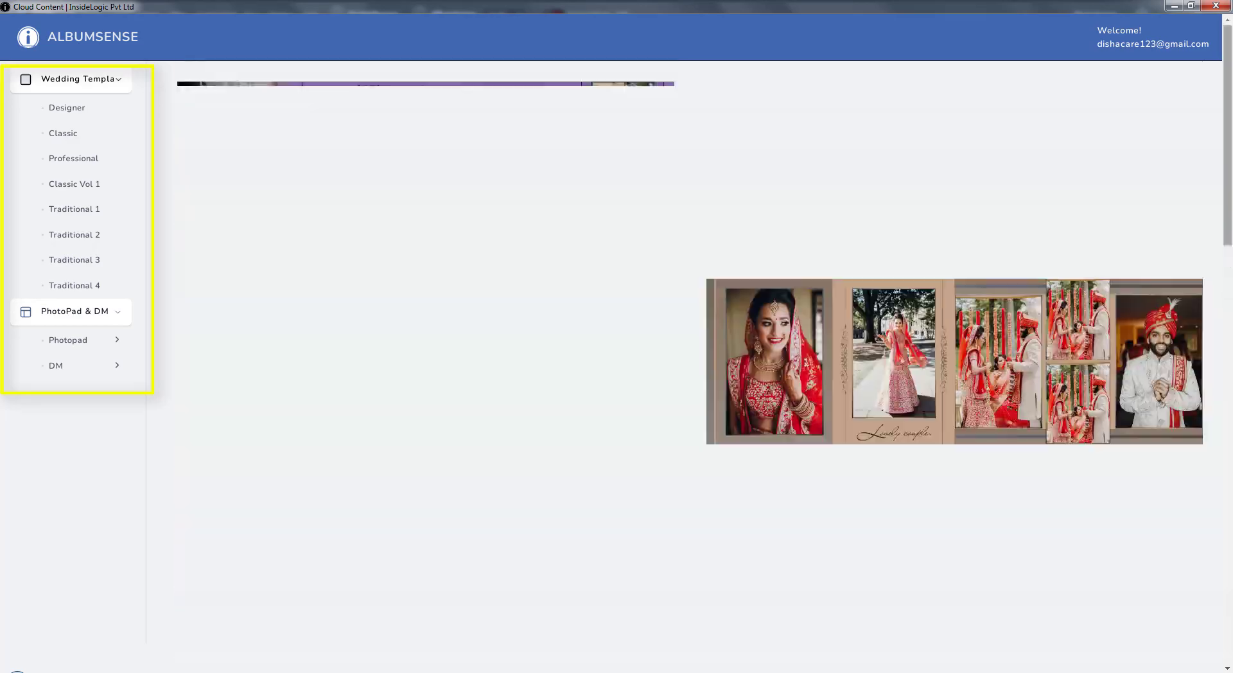
left_click_drag(1230, 90, 1231, 248)
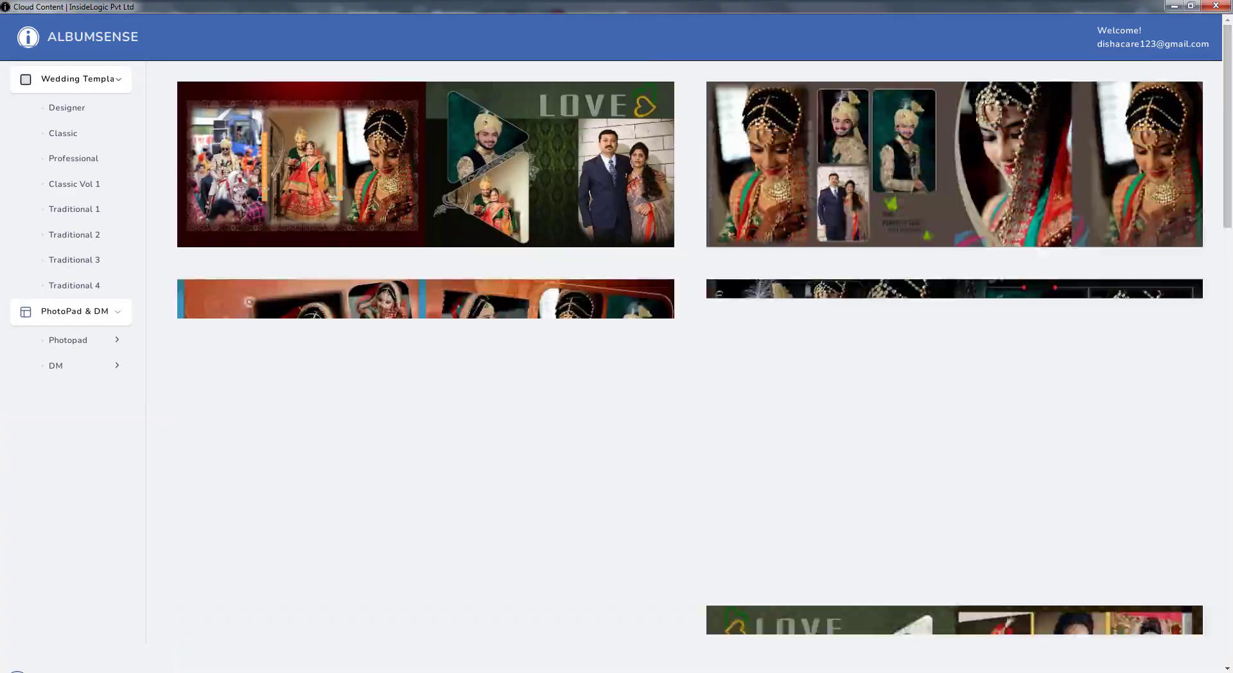
scroll(690, 366, "down", 10)
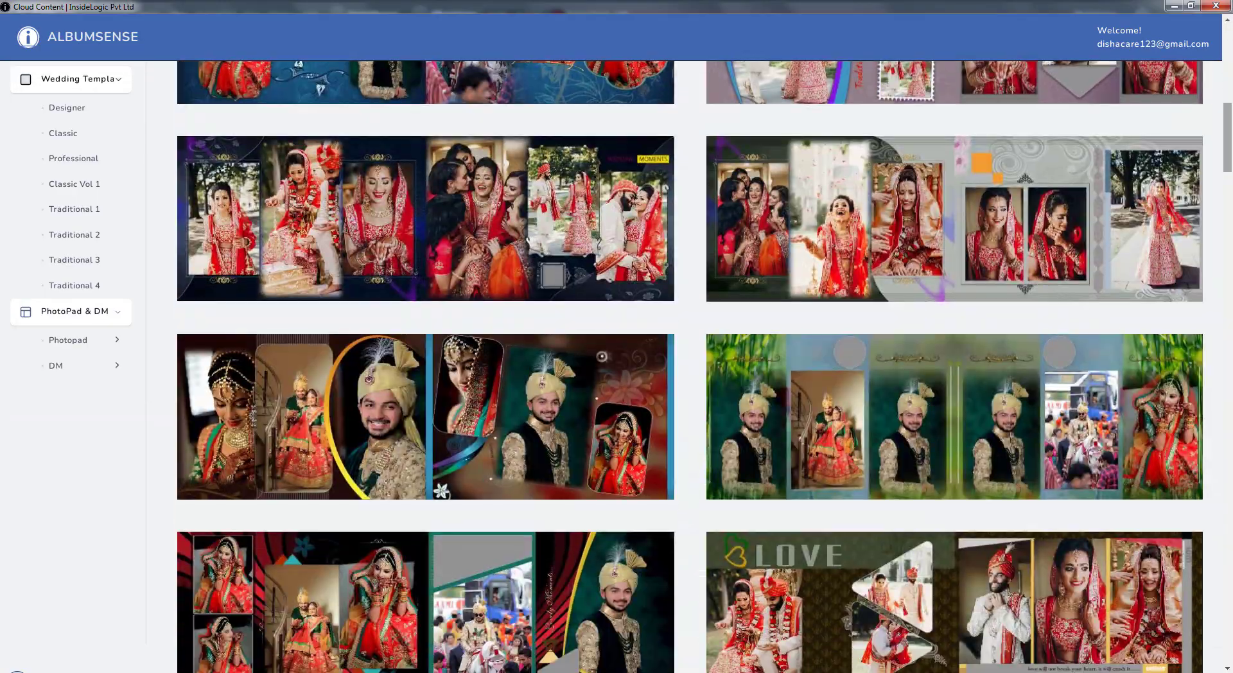
scroll(689, 366, "down", 5)
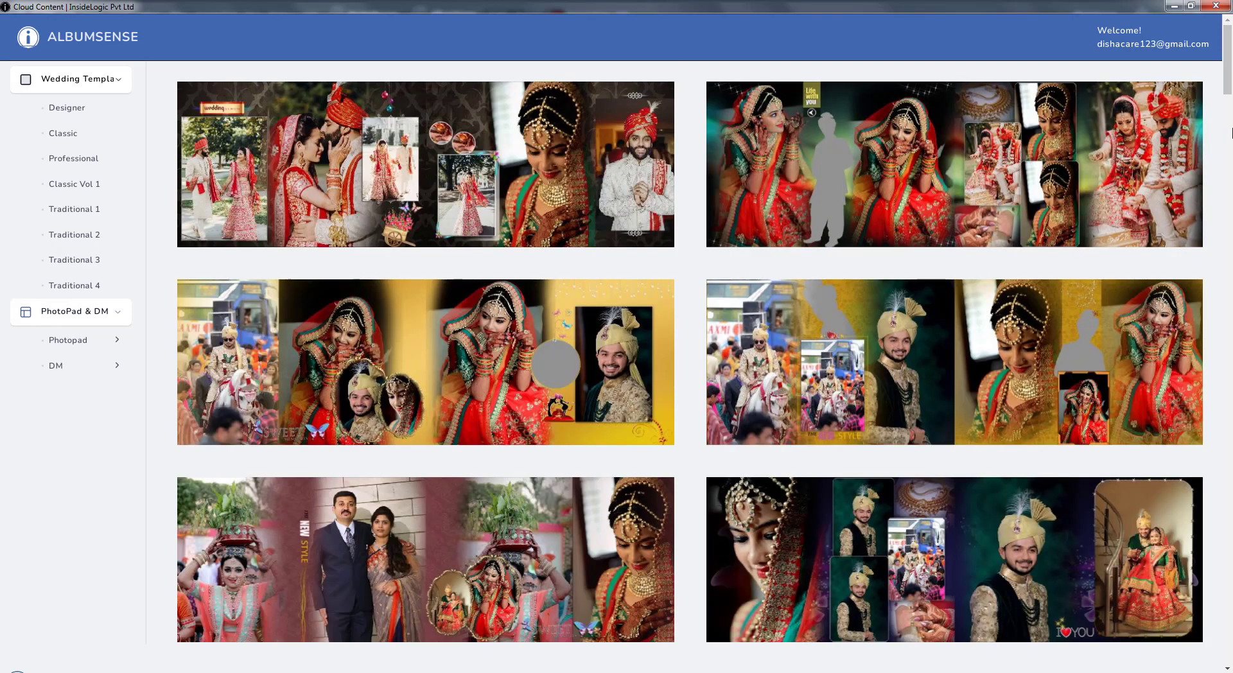
scroll(1232, 133, "down", 6)
scroll(1232, 142, "down", 3)
Step: Apply the maroon "Wedding Ceremony" template from the Designer category to the selected photos and reduce the photo browser's height
left_click(83, 114)
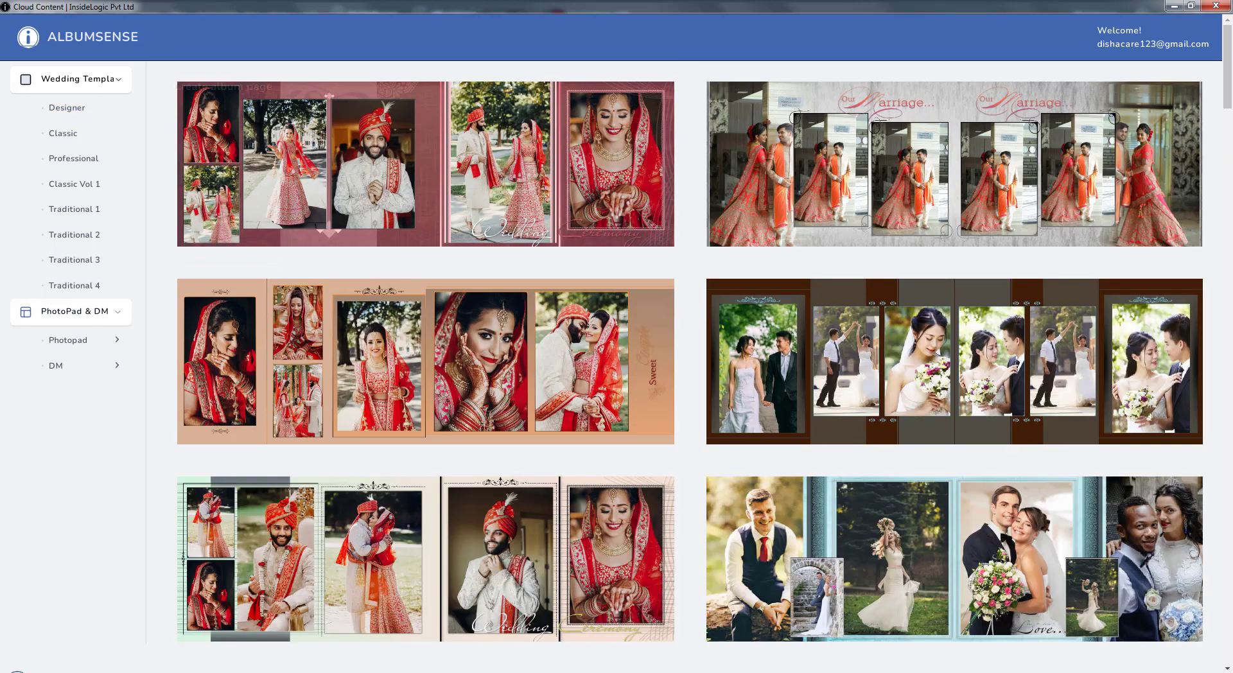
left_click(425, 164)
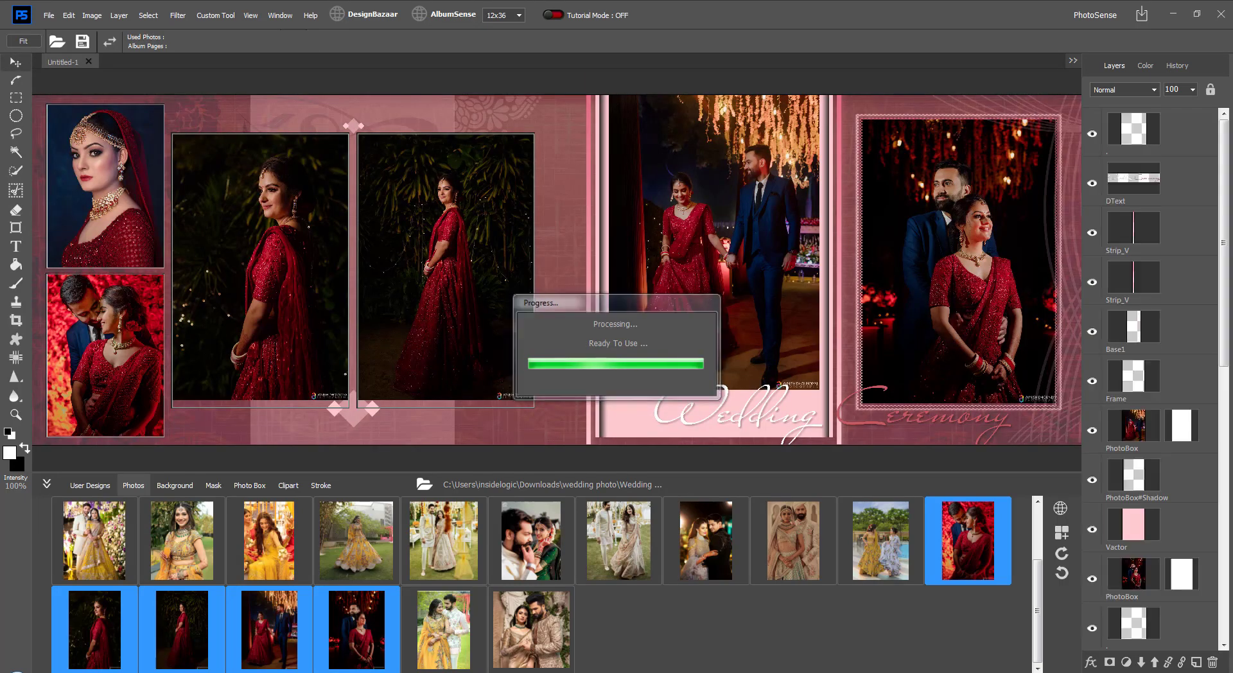
left_click_drag(447, 476, 443, 555)
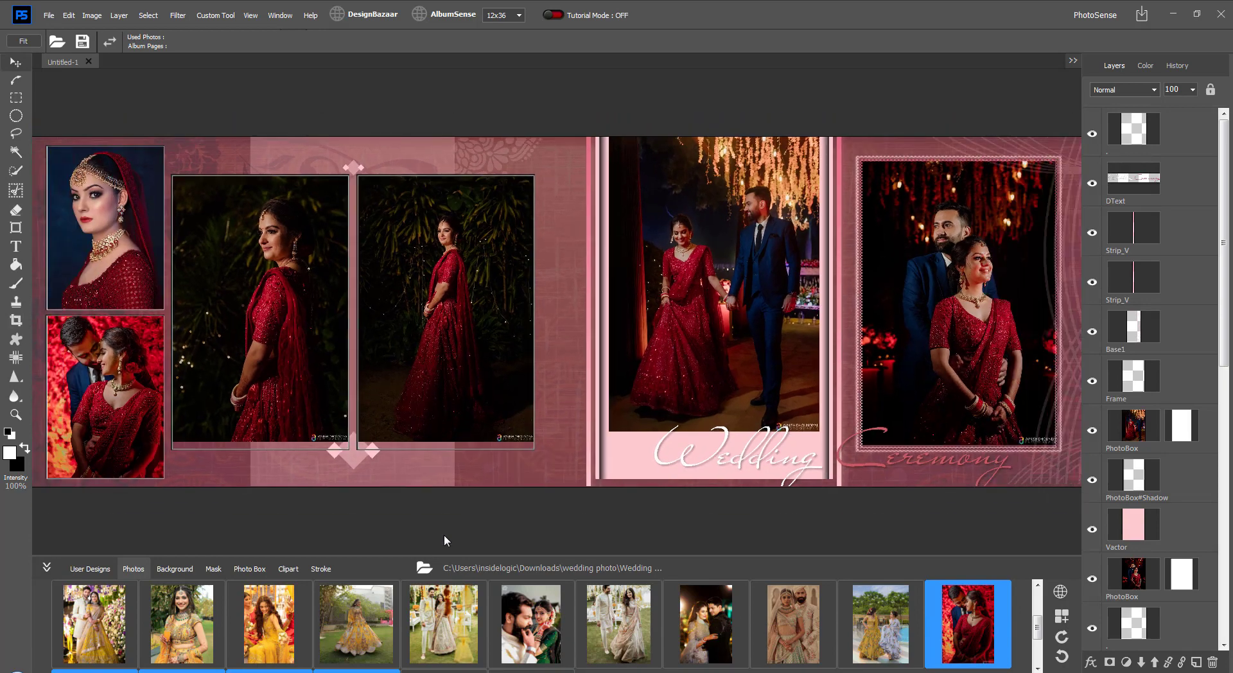
Step: Enlarge the full-length bride photo beside the pink strip and recentre it within its photo box
left_click(462, 357)
mouse_move(536, 431)
left_mouse_down()
mouse_move(620, 546)
mouse_move(459, 484)
mouse_move(446, 294)
mouse_move(537, 442)
left_mouse_up()
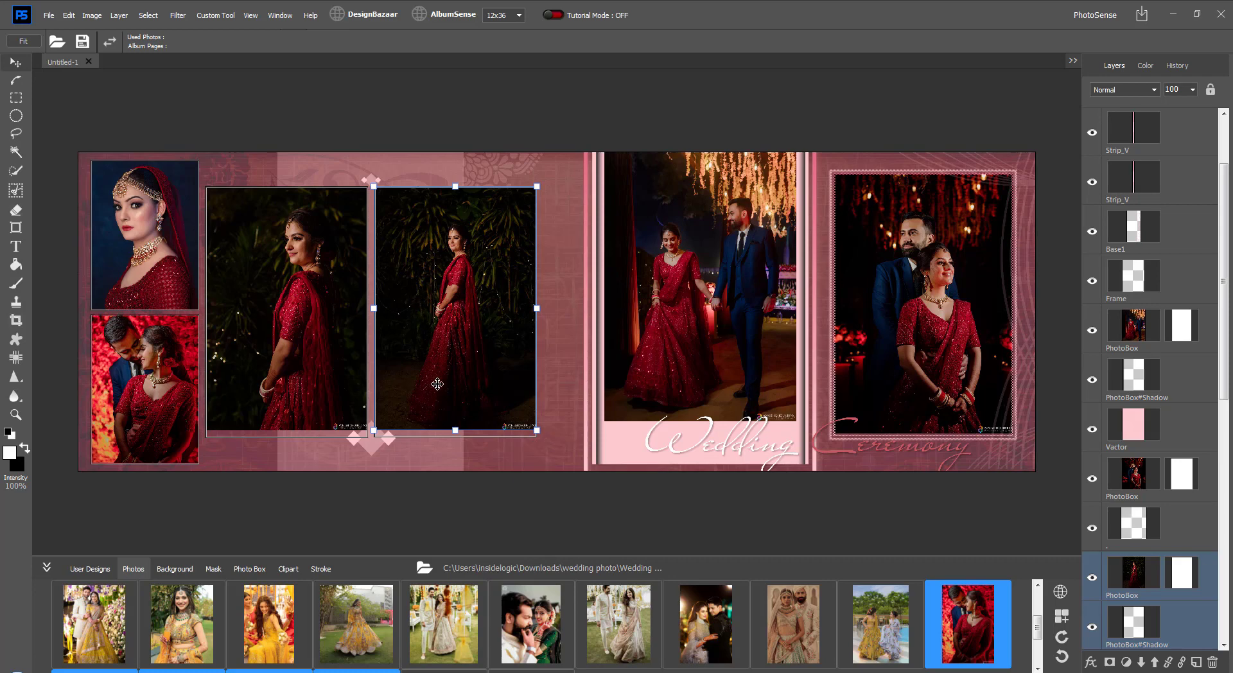
left_click(442, 326)
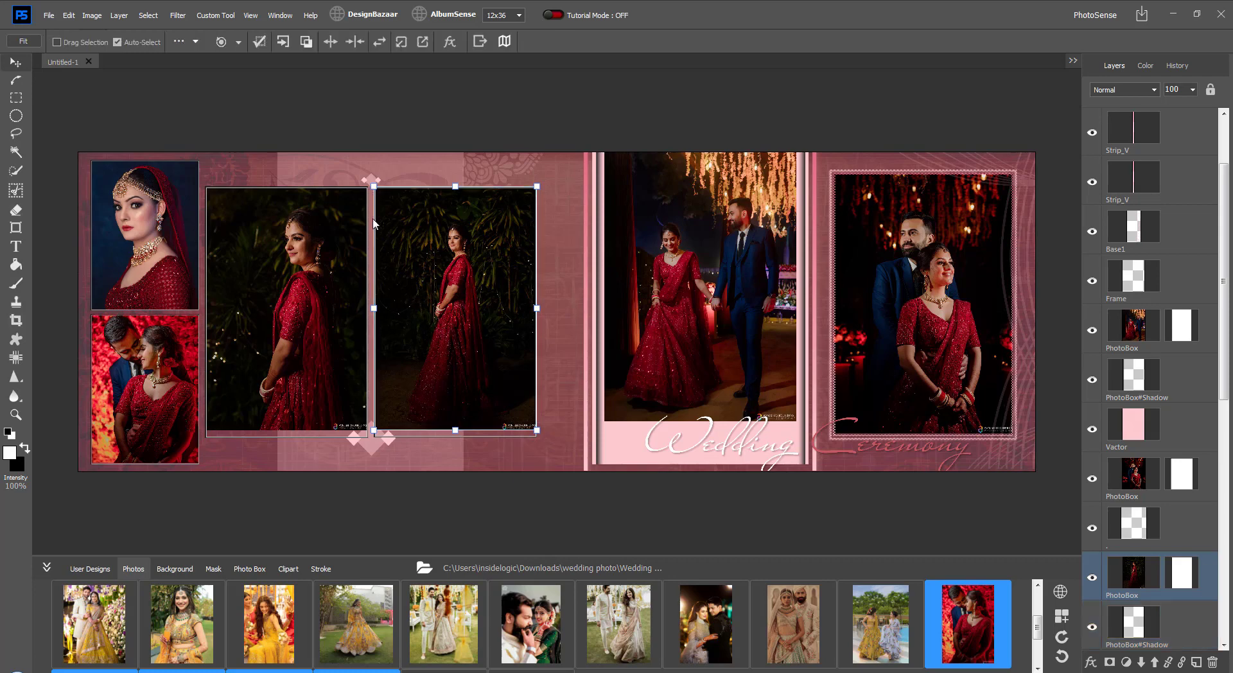
left_click_drag(537, 431, 586, 480)
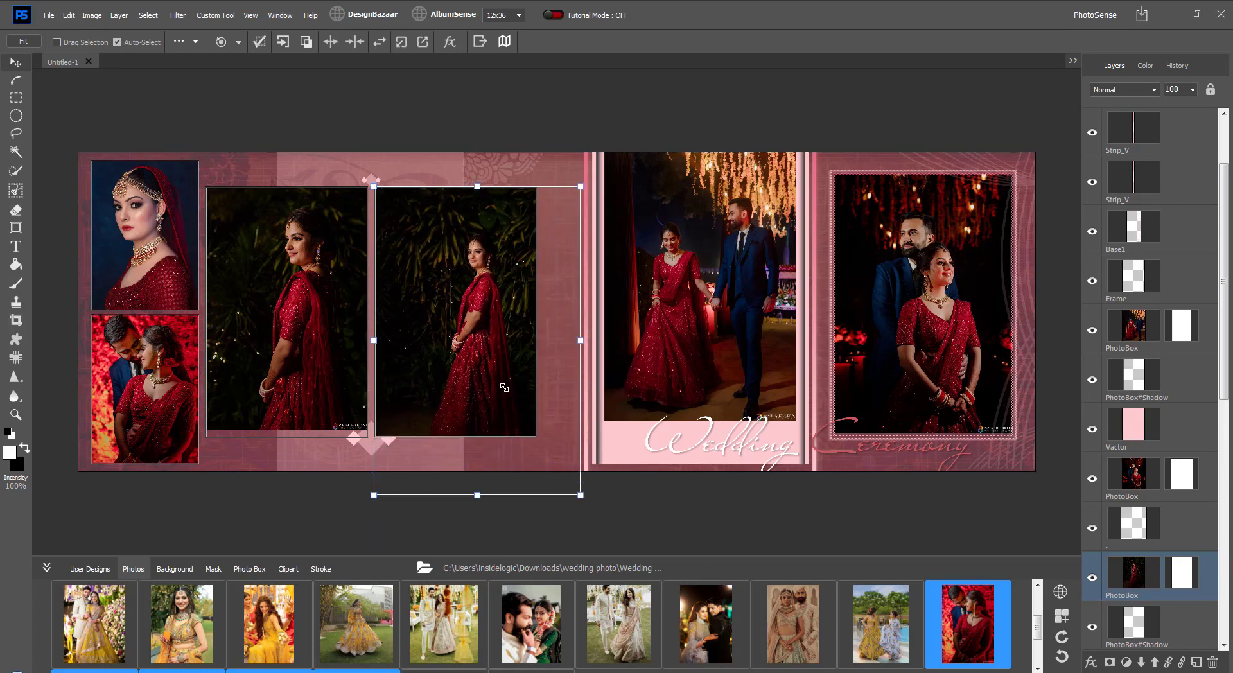
left_click(518, 502)
left_click(483, 368)
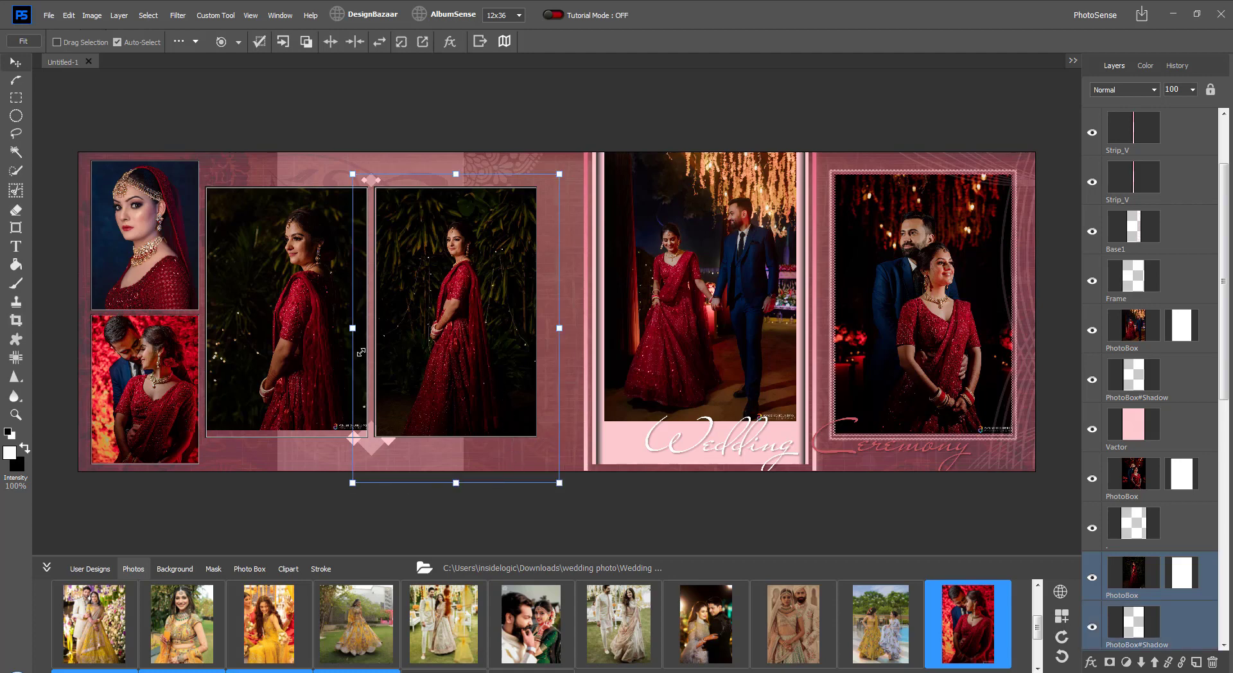
left_click_drag(560, 483, 560, 443)
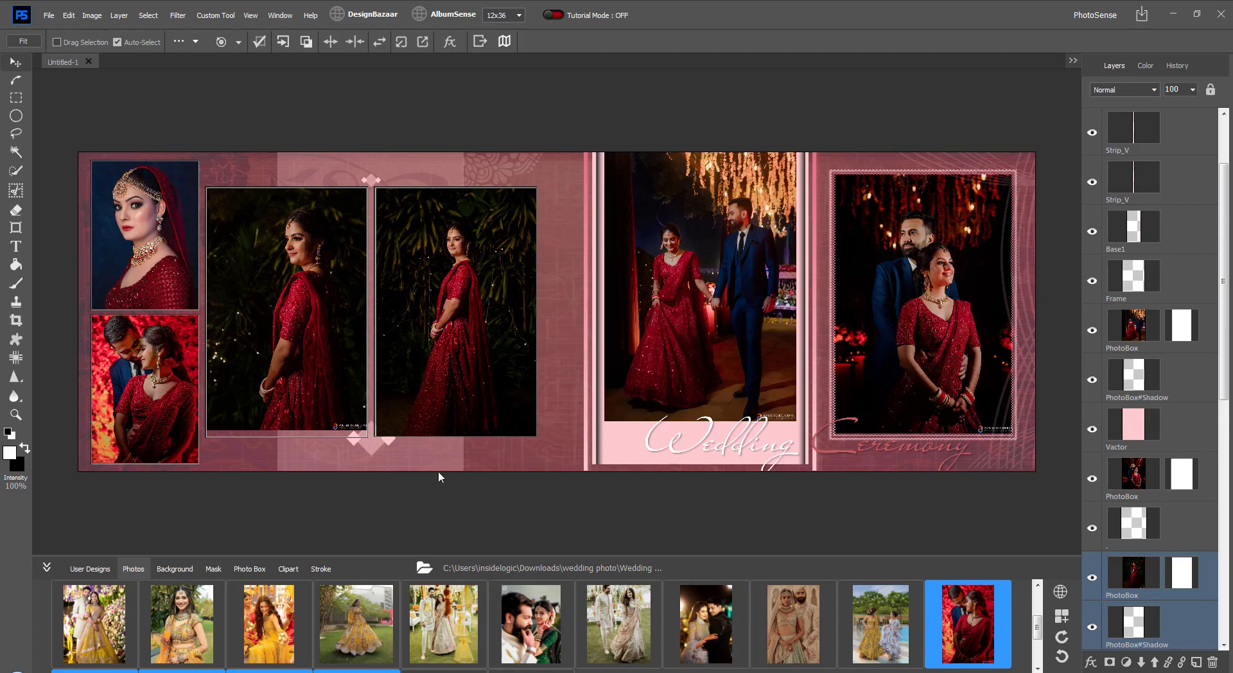
Step: Swap the full-length bride photo with the blue-background bridal portrait in the small upper photo box
left_click(437, 345)
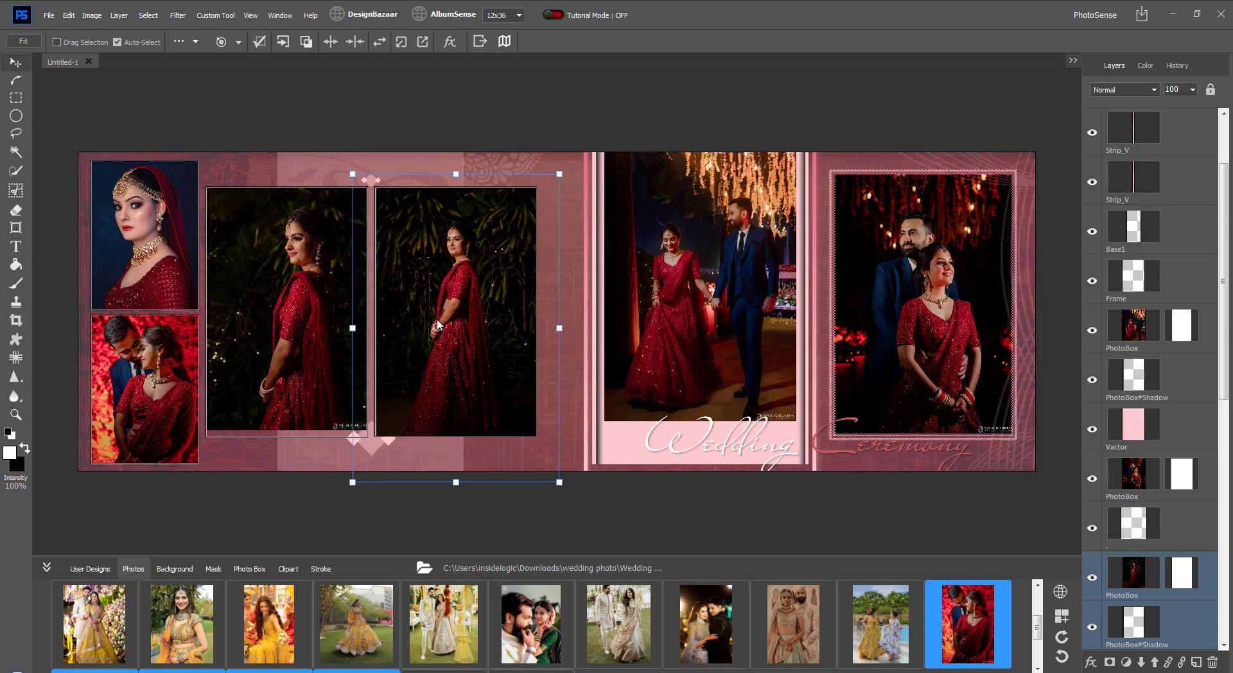
left_click(130, 282)
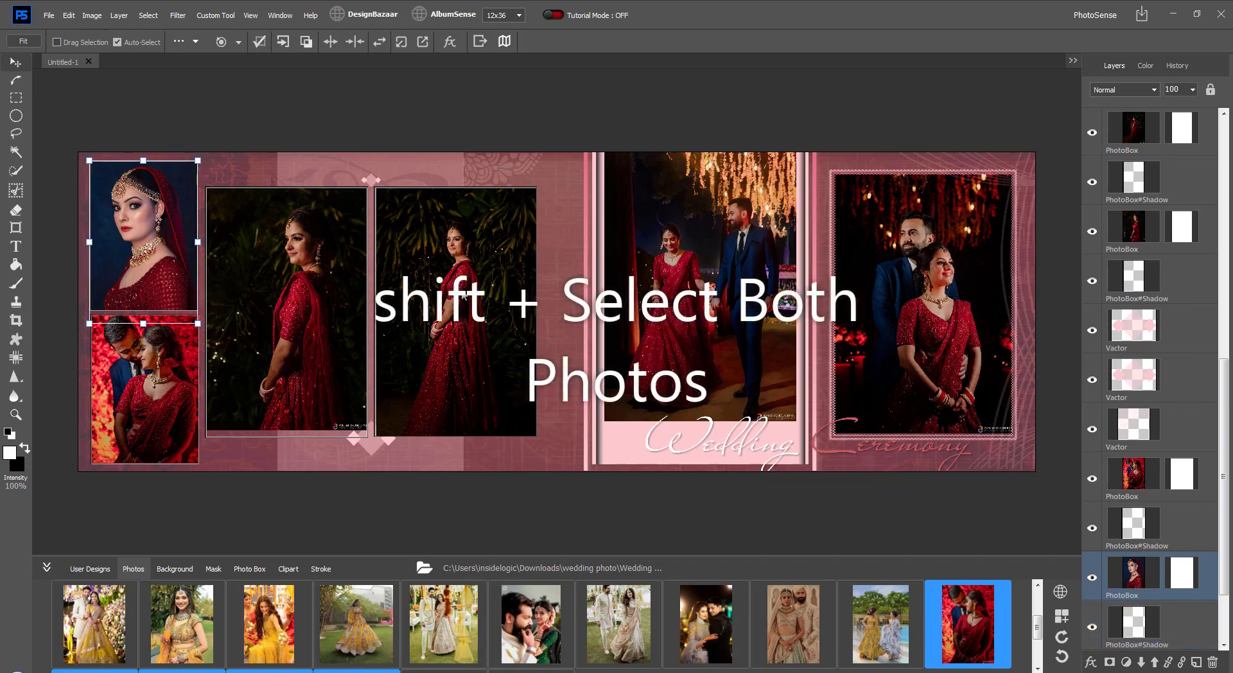
left_click(482, 344, "shift")
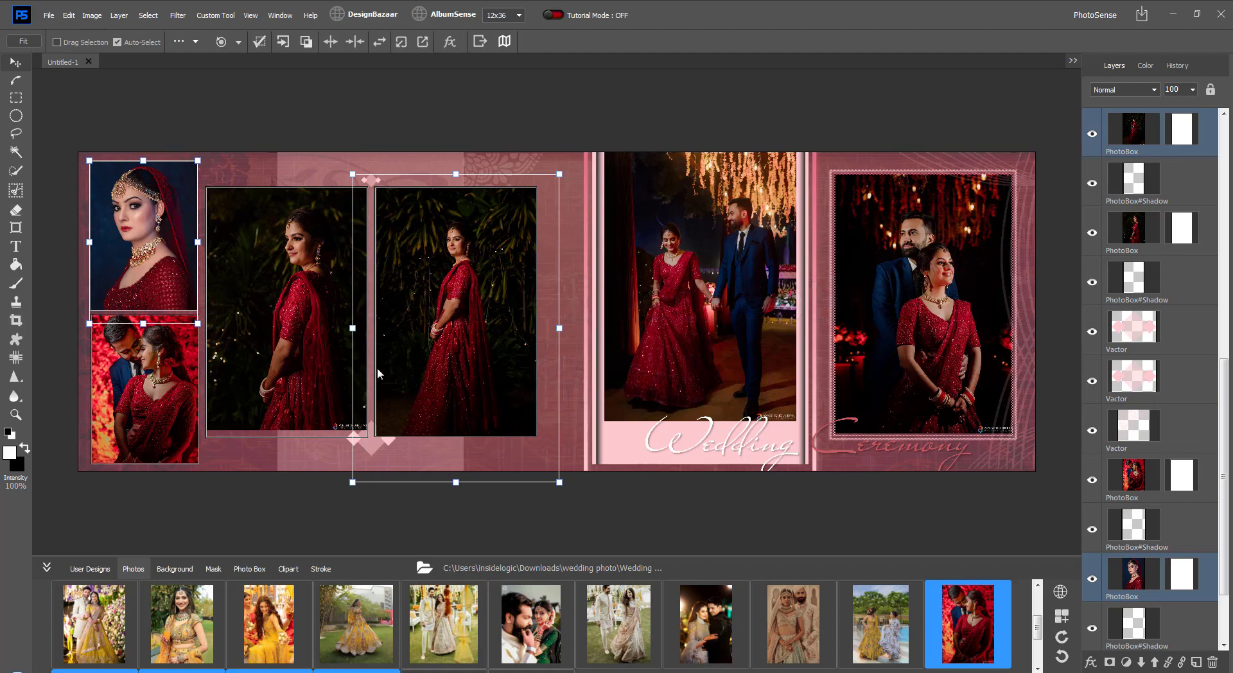
left_click(383, 49)
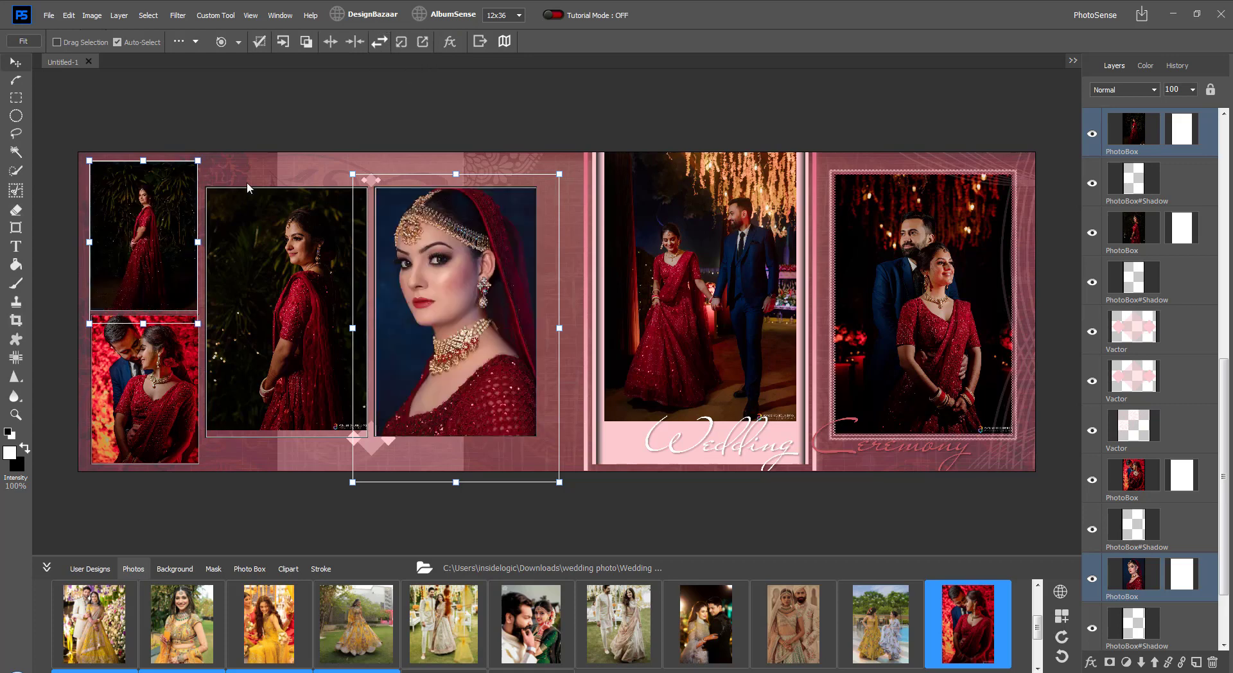
Step: Enlarge the full-length bride photo in the small upper photo box and reposition it within the frame
left_click(164, 259)
left_click_drag(198, 324, 223, 362)
left_click_drag(175, 286, 162, 275)
left_click(380, 260)
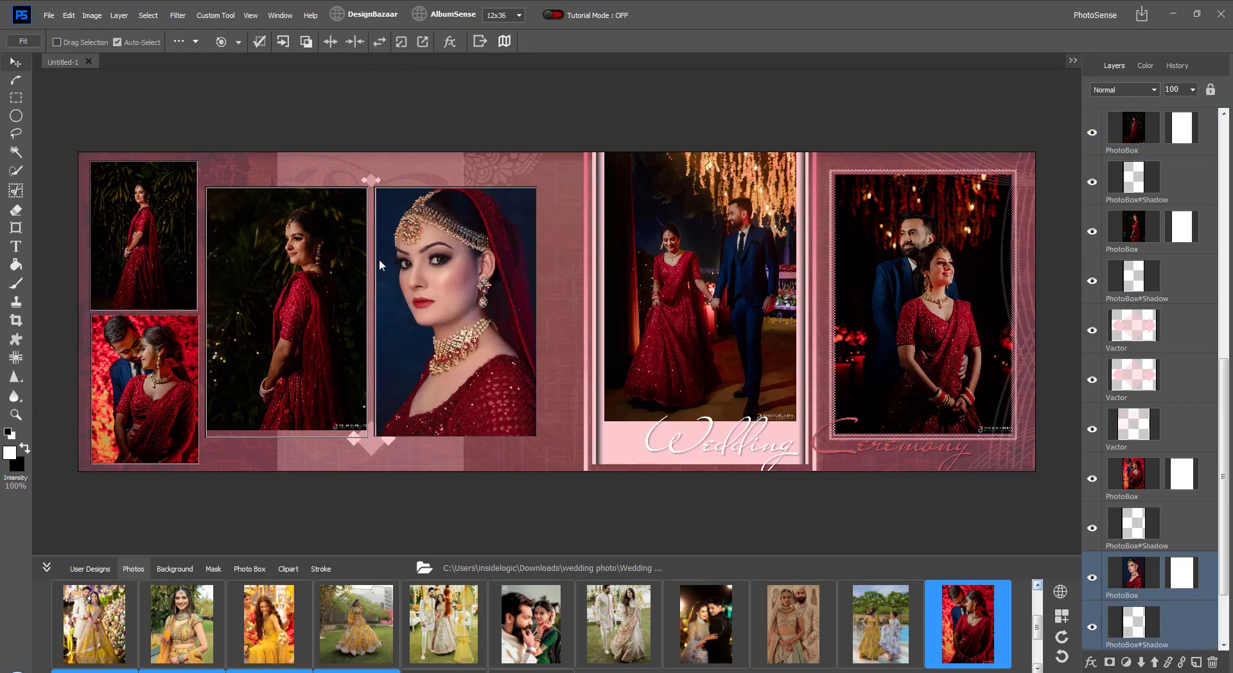
Step: Replace the page background with the plain dark purple-maroon one from the Dark backgrounds in Design Bazaar
left_click(374, 19)
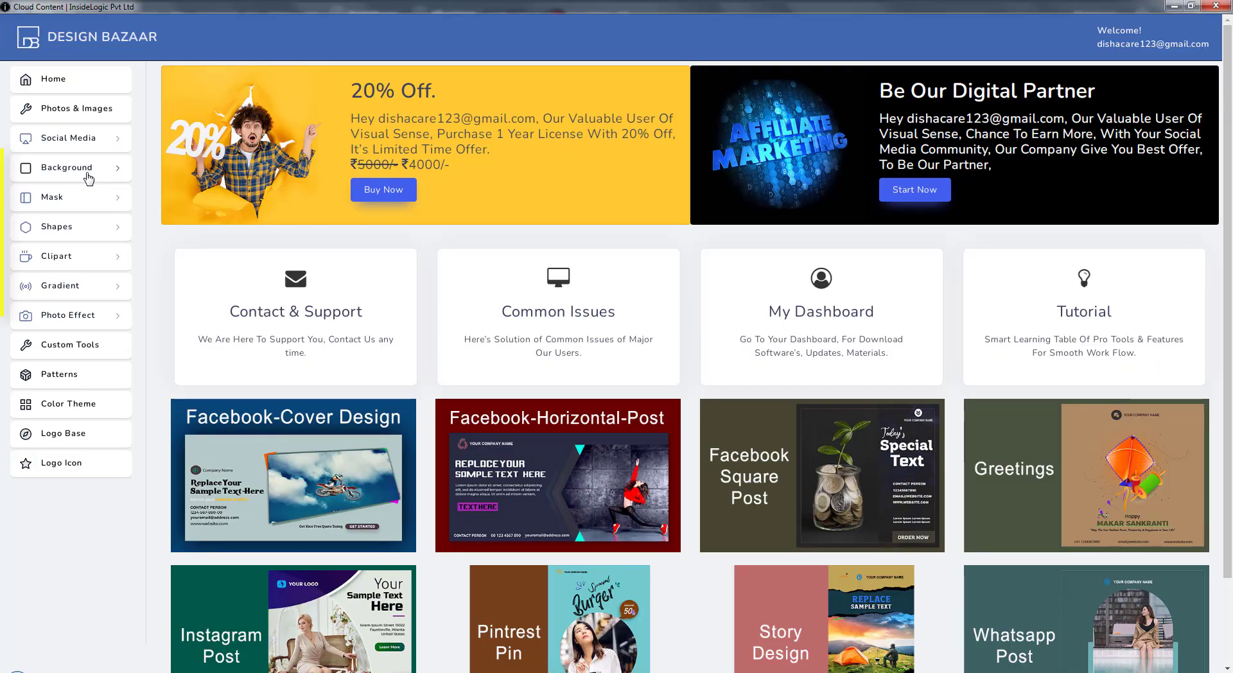
left_click(88, 175)
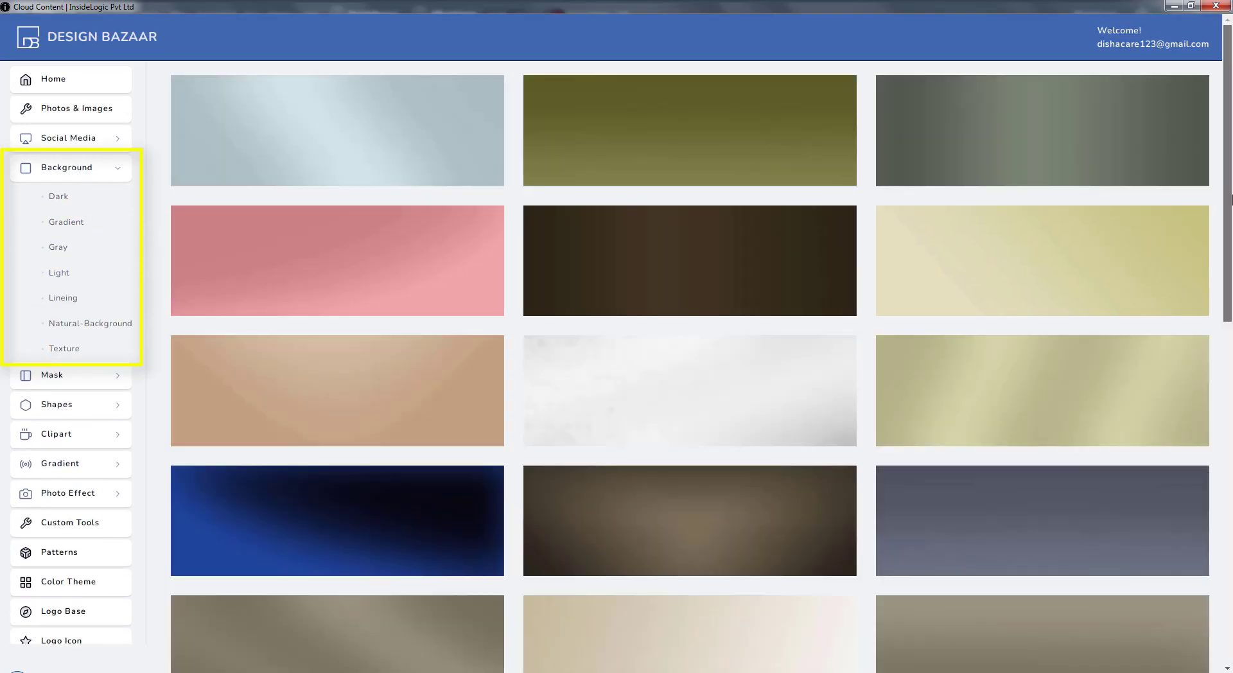
left_click_drag(1231, 200, 1230, 448)
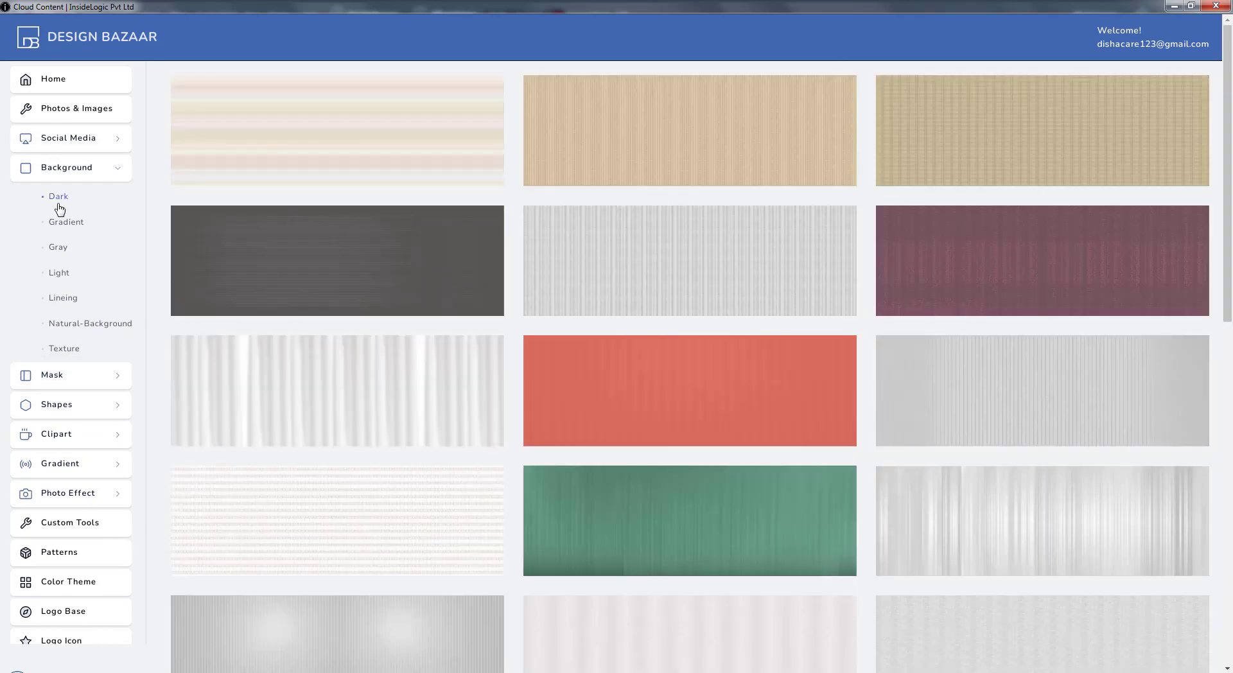
left_click(58, 201)
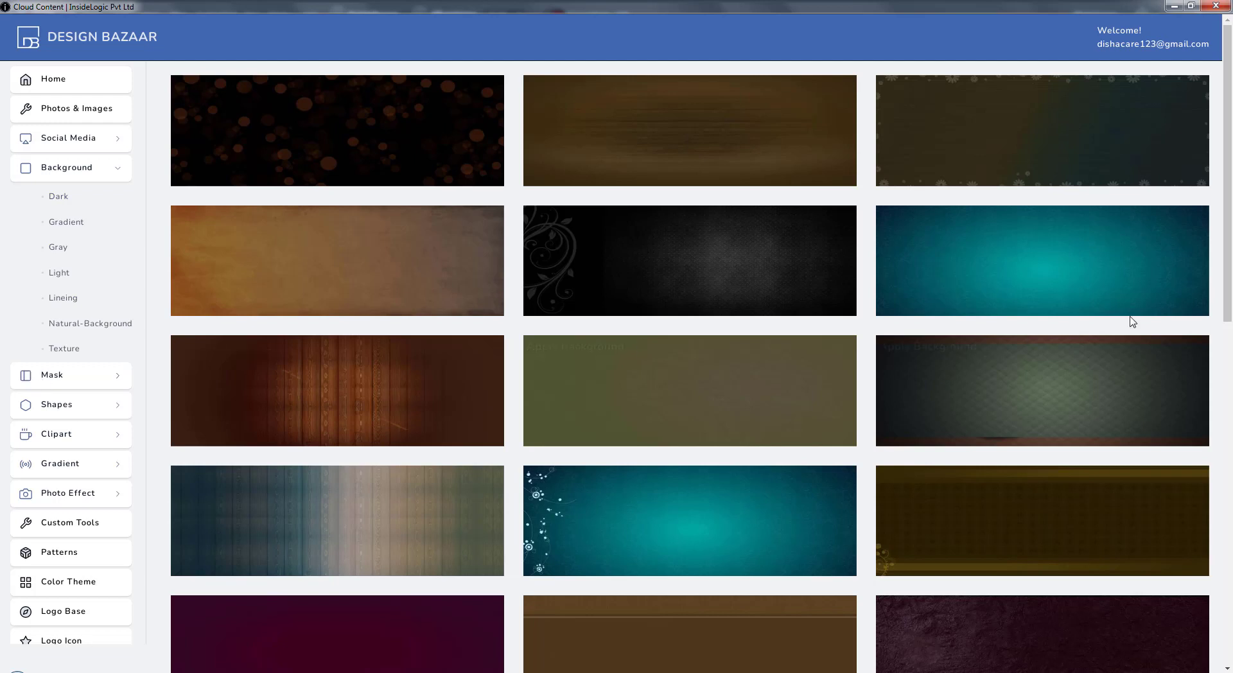
left_click_drag(1231, 286, 1231, 351)
left_click(357, 536)
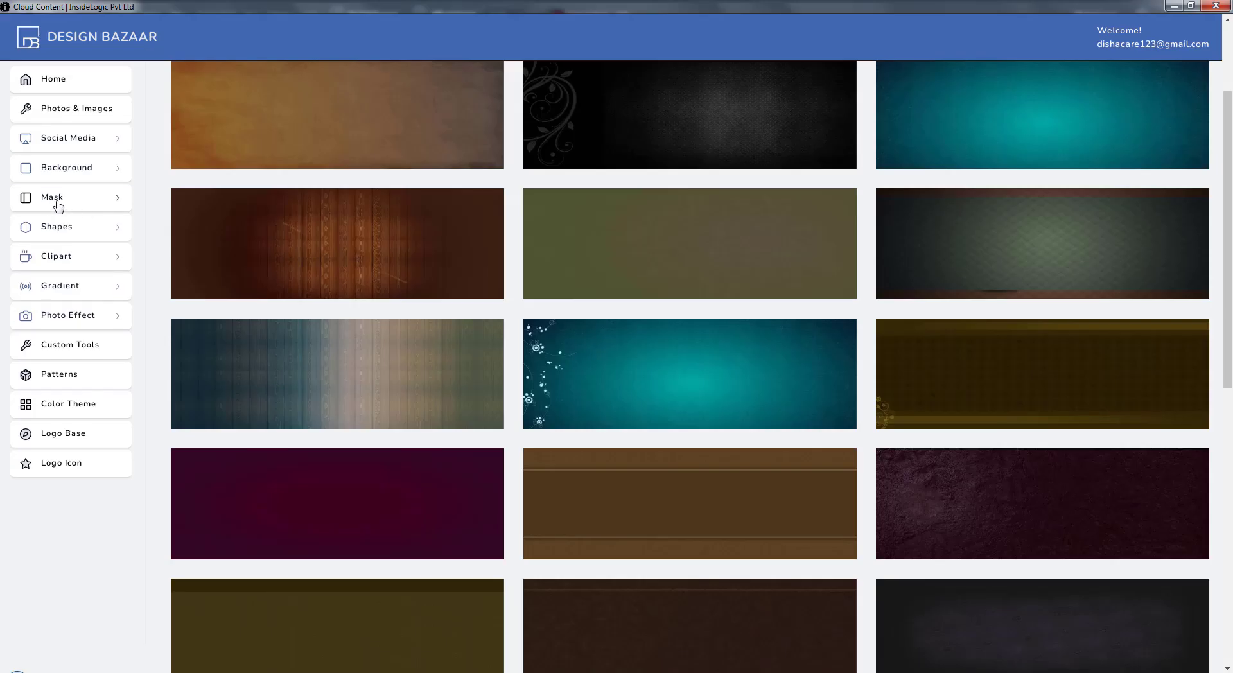
Step: Apply the BackgroundMask design with an inner frame line and a ragged lower edge to the walking couple photo
left_click(58, 204)
left_click(101, 228)
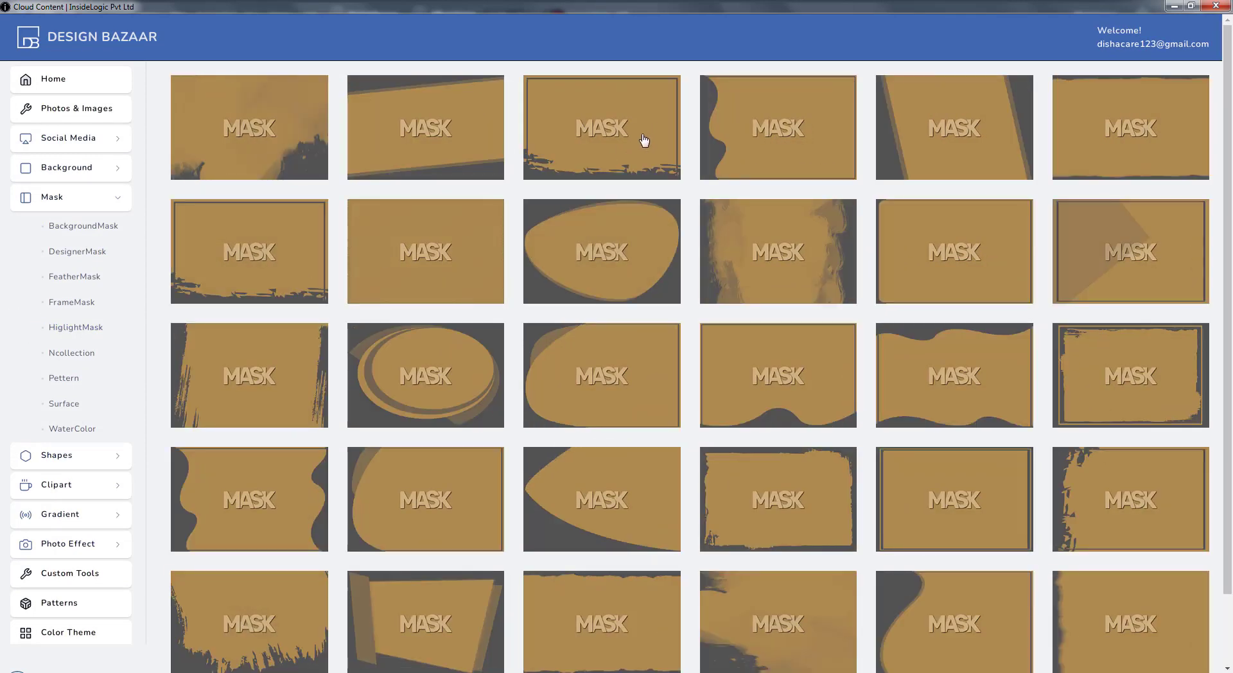
left_click(645, 140)
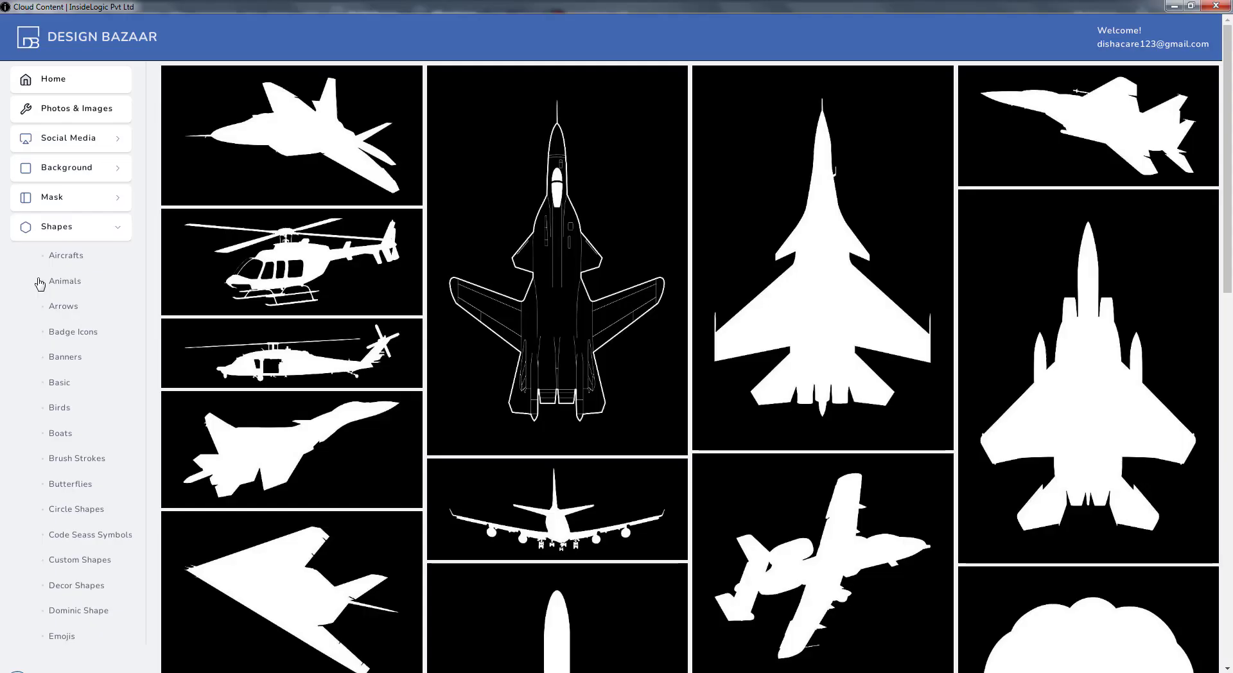
Step: Add the heart with the curved highlight from the Hearts shapes, shrink it and place it at the bride portrait's lower corner
scroll(36, 280, "down", 3)
left_click(61, 603)
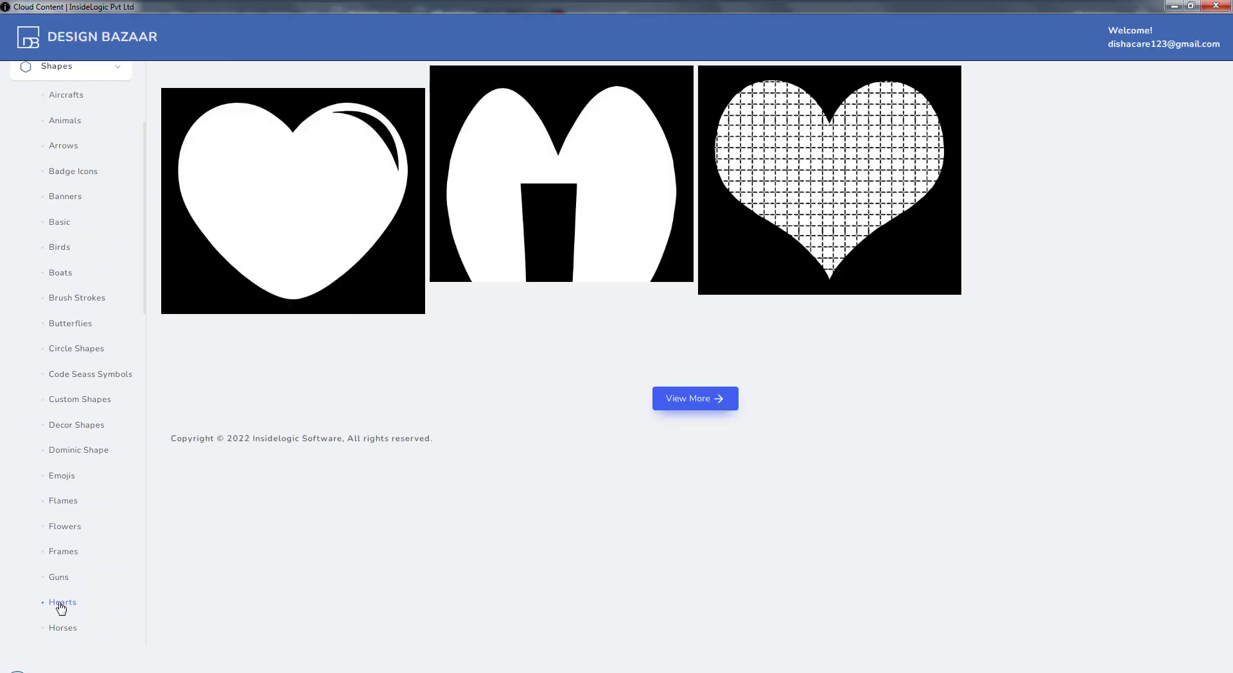
scroll(330, 559, "down", 6)
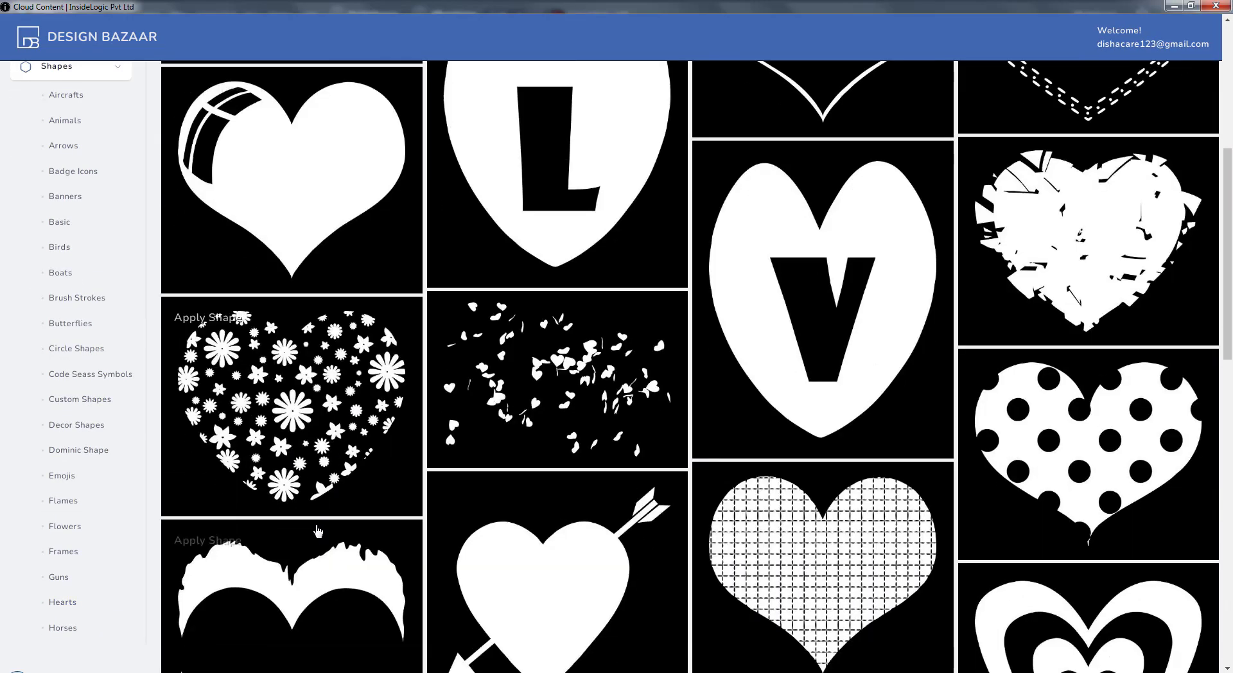
scroll(330, 559, "up", 3)
left_click(276, 427)
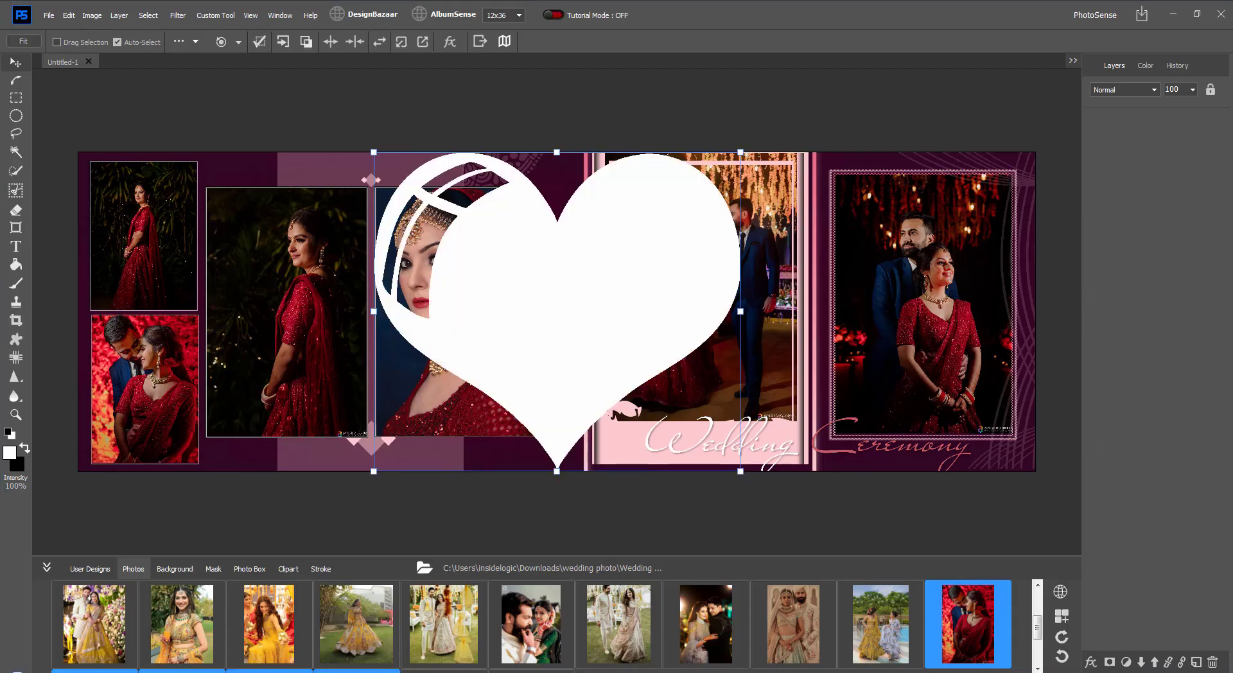
left_click_drag(741, 152, 513, 347)
left_click_drag(441, 419, 570, 419)
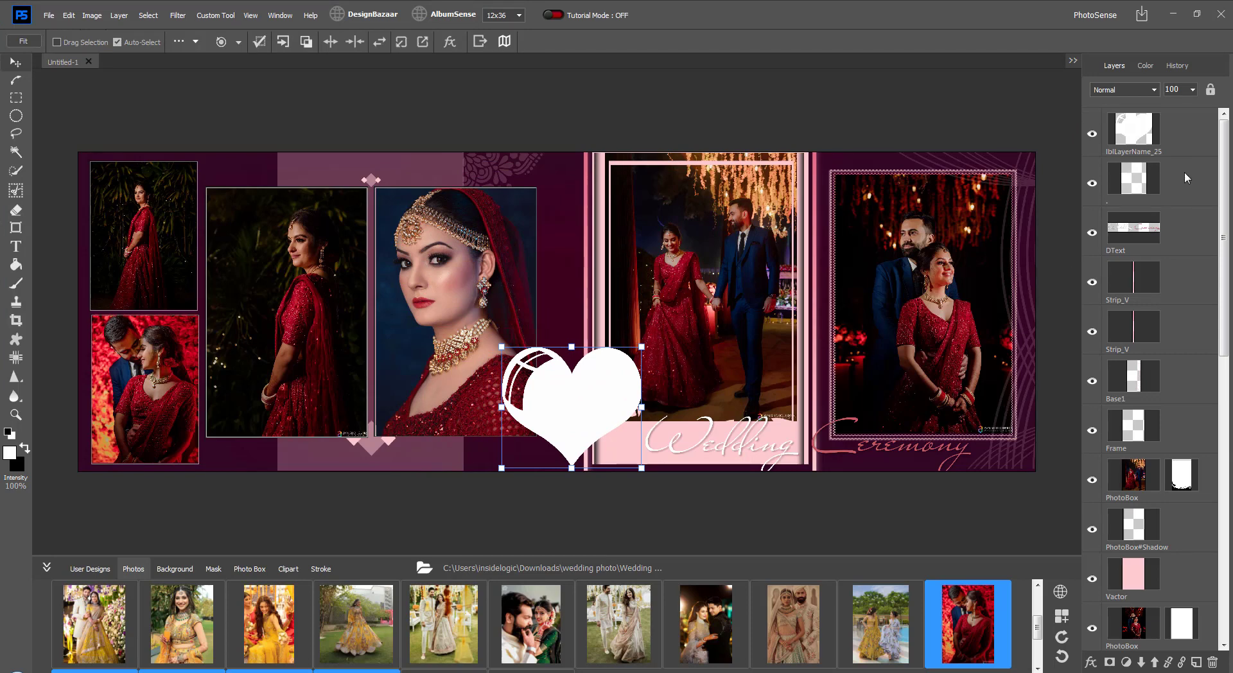
Step: Turn the heart layer into a mask, fill it with the red-background couple photo and place it below the small bride photo
left_click(1128, 135, "ctrl")
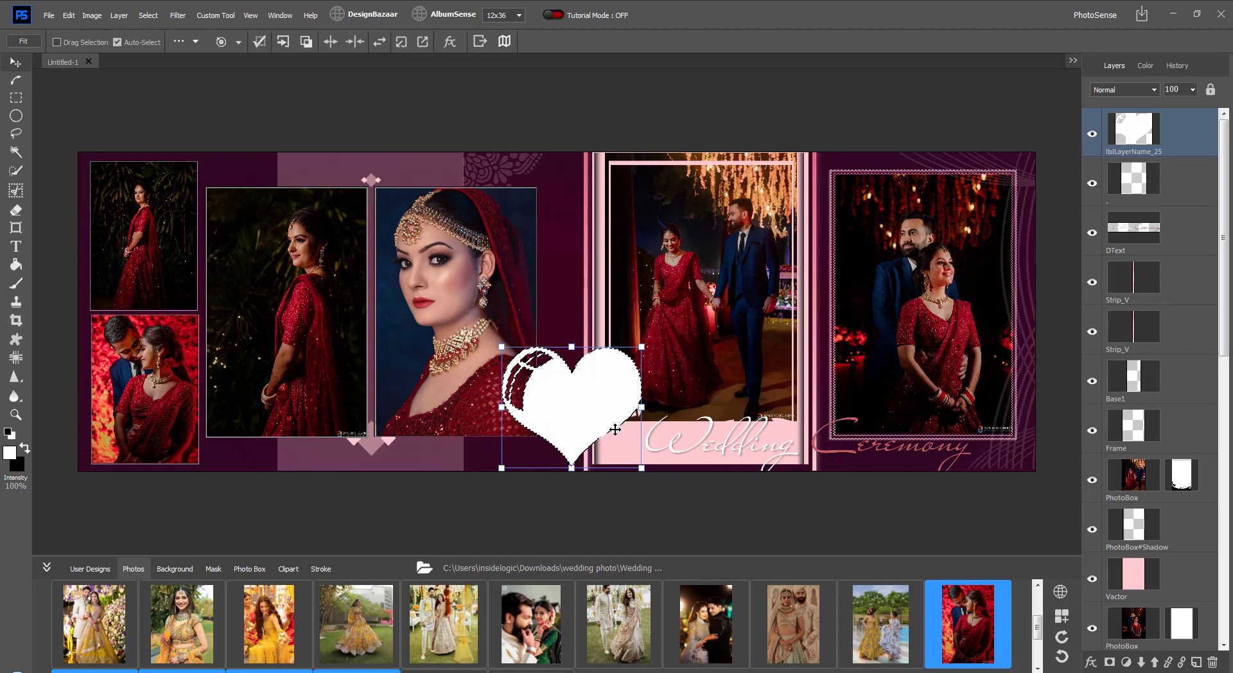
left_click(1110, 667)
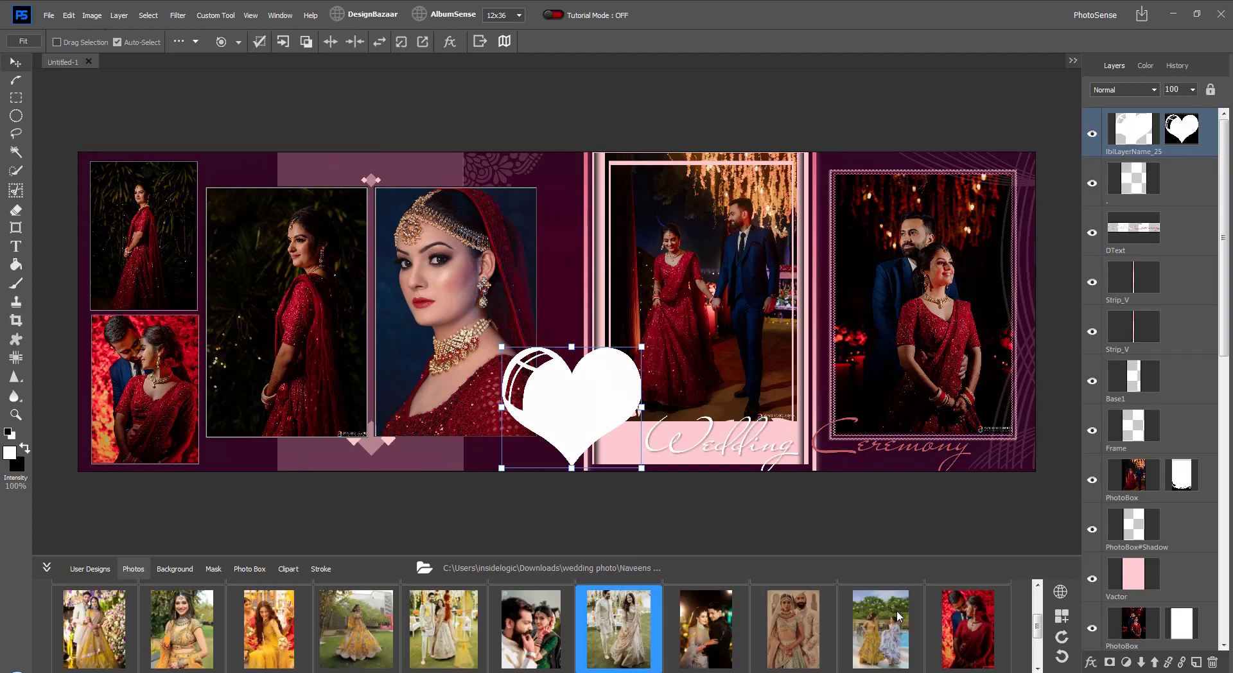
left_click_drag(984, 622, 585, 427)
left_click_drag(585, 427, 184, 440)
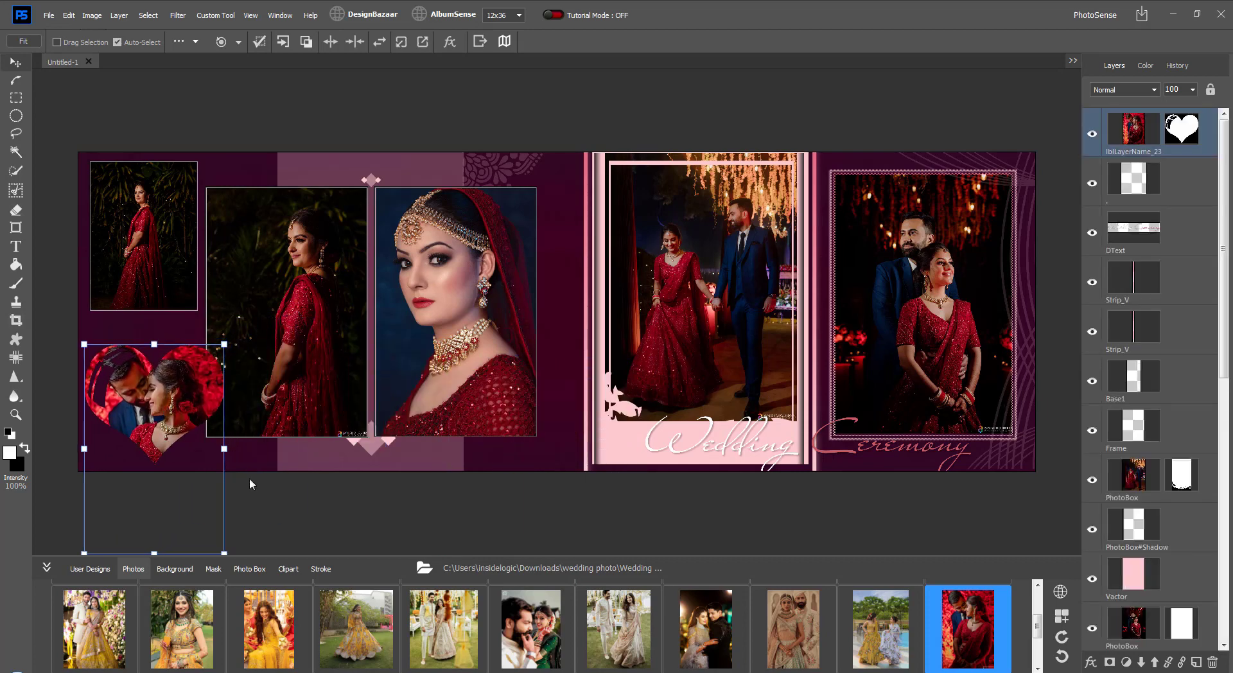
left_click_drag(225, 344, 241, 322)
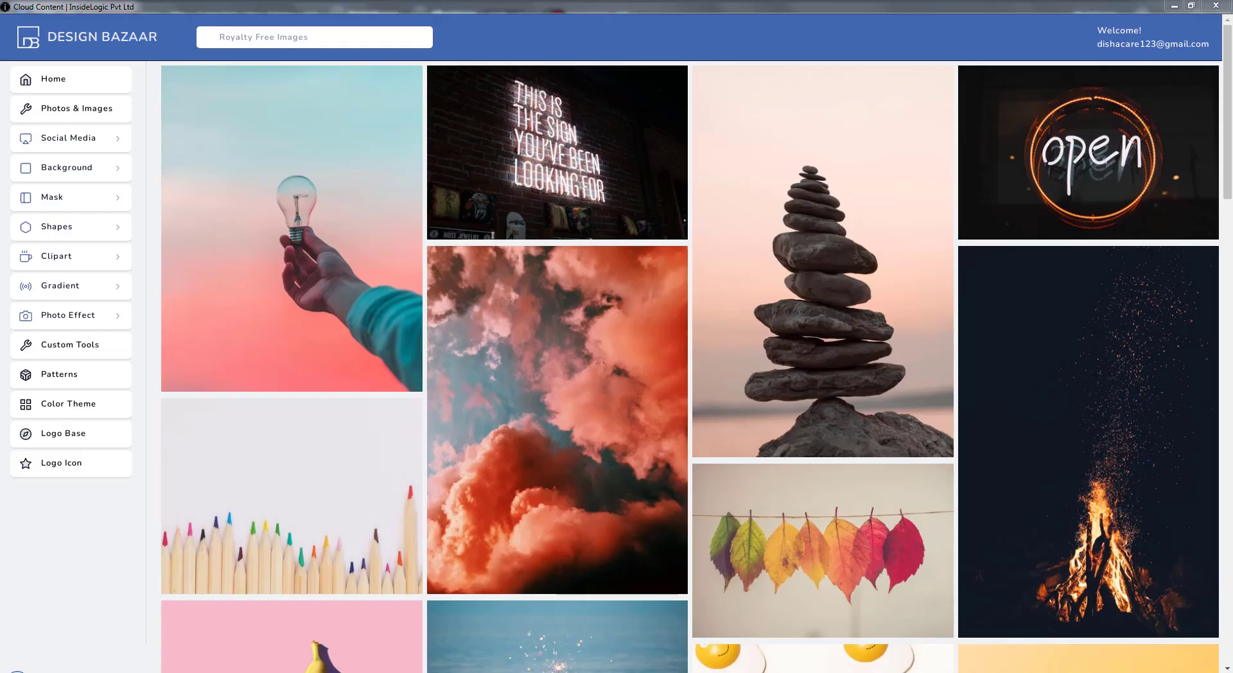
Step: Search Design Bazaar's royalty-free images for "wedding ring" and browse the pictures
left_click(305, 36)
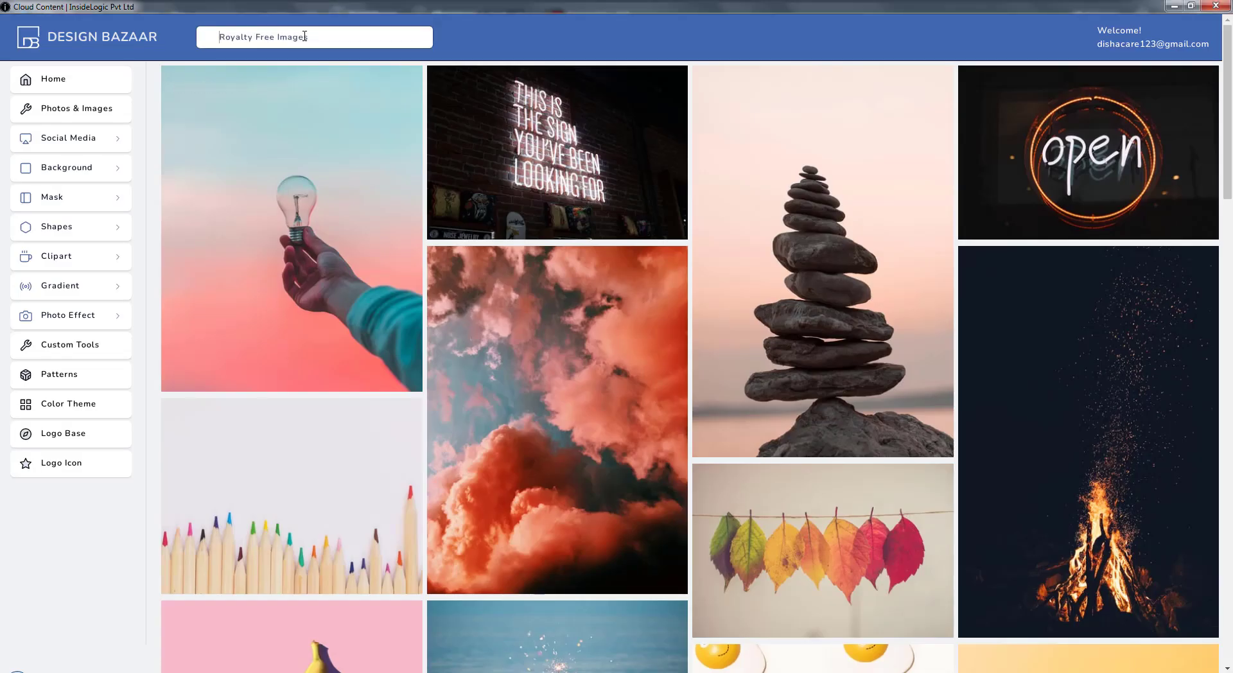
type("wedding ring")
key("Return")
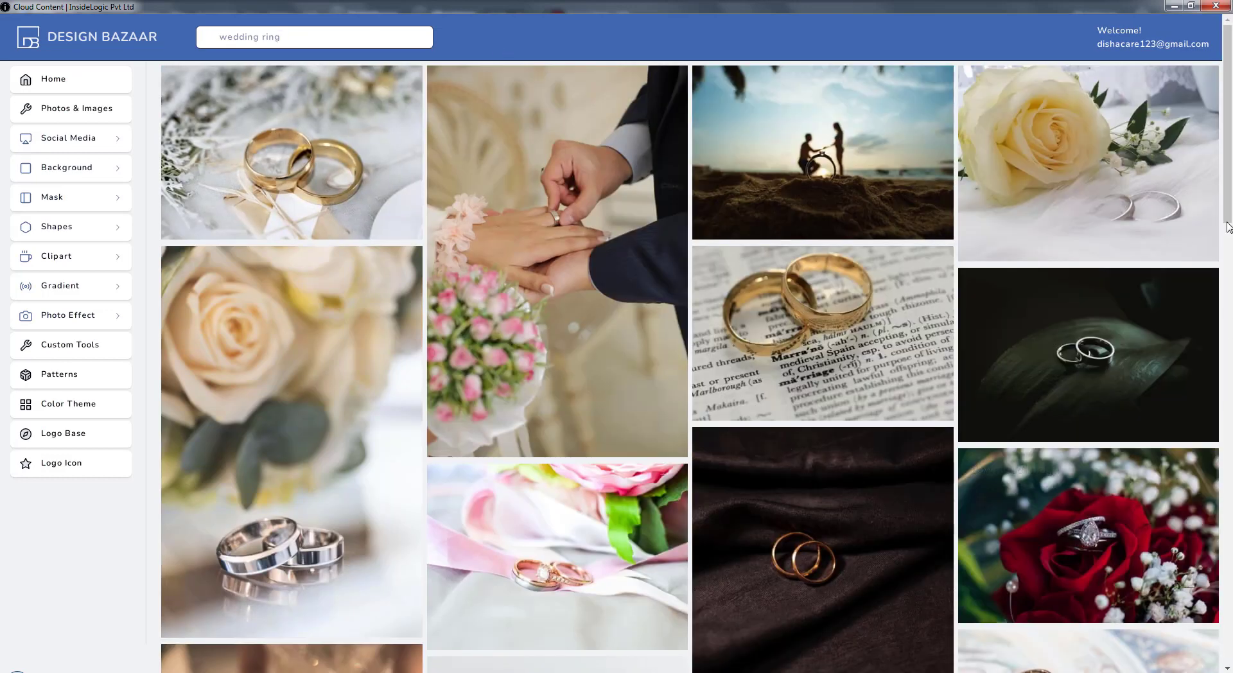
scroll(1230, 297, "down", 3)
scroll(1232, 300, "down", 1)
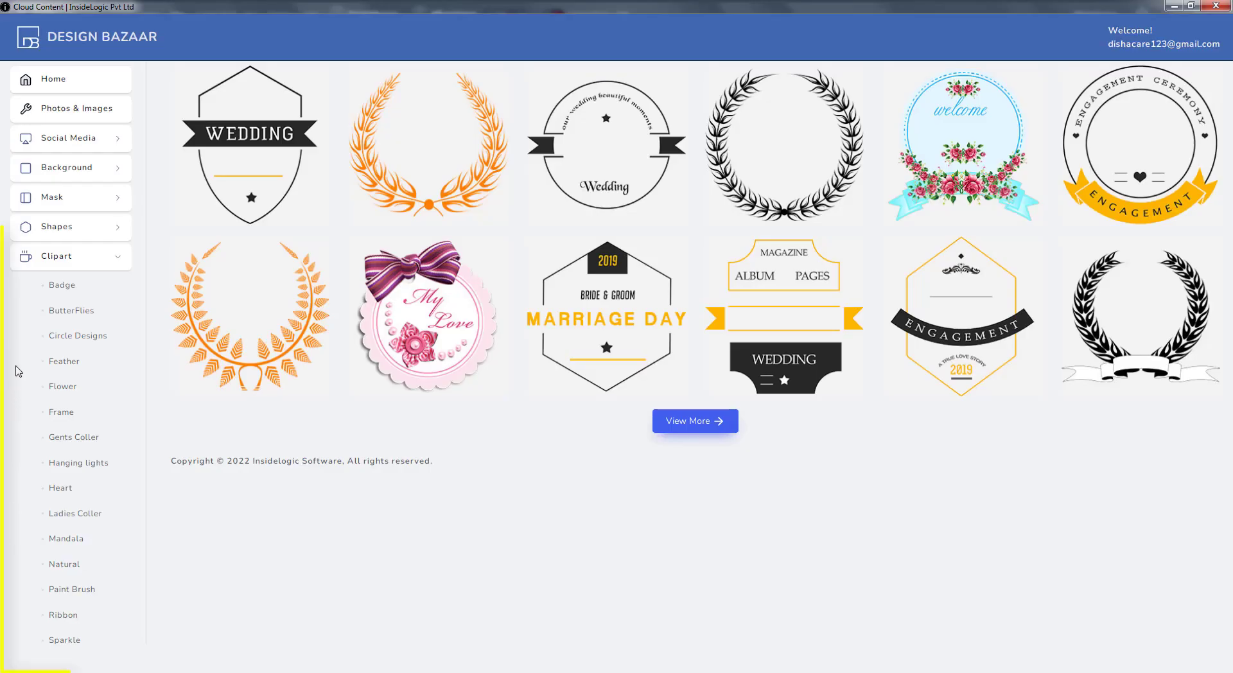
Step: Add the red hearts branch from the Heart clipart, shrink it and place it on the posed couple photo's outer upper corner
left_click(71, 310)
left_click(62, 387)
left_click(61, 411)
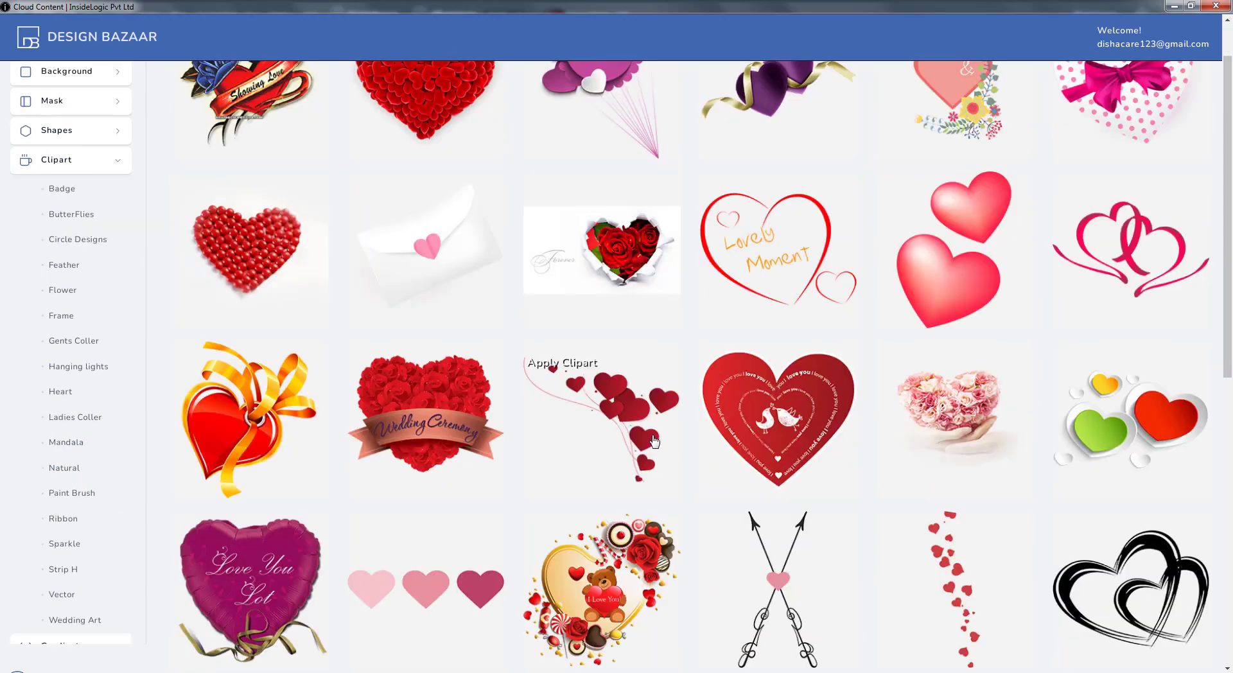
left_click(643, 427)
left_click_drag(557, 236, 592, 233)
left_click_drag(572, 219, 1058, 214)
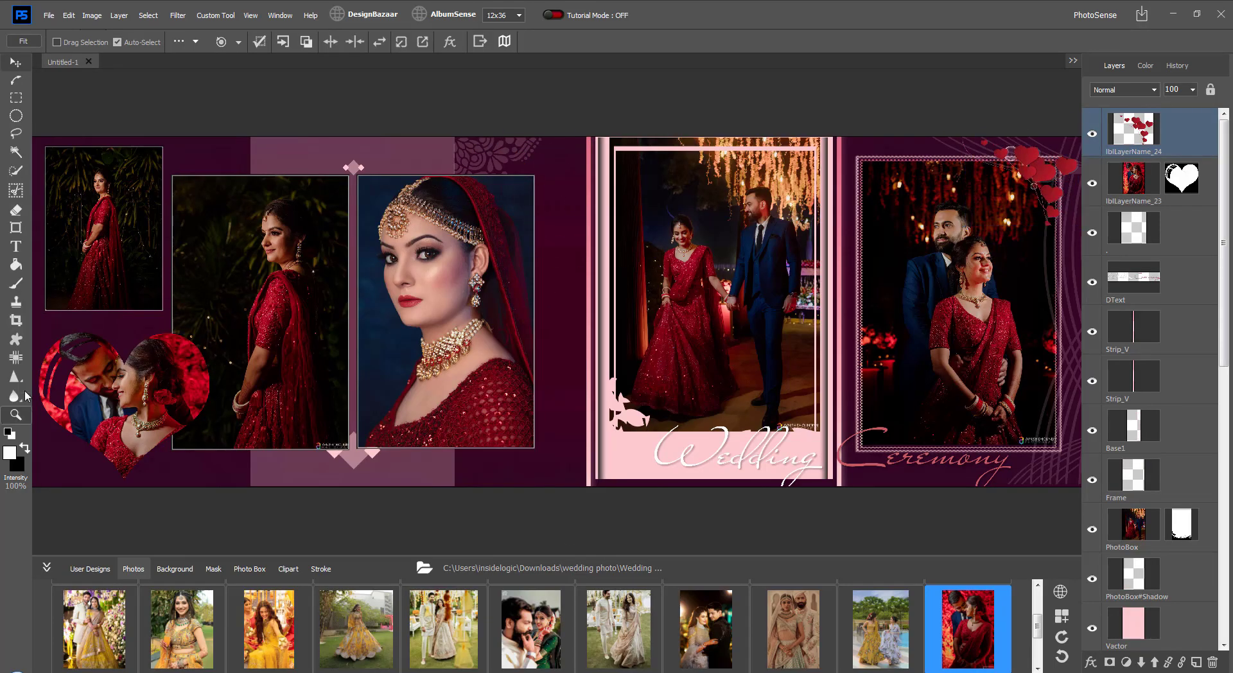
Step: Add a text box reading "Happy Wedding" below the large bride photos and resize it
left_click(16, 250)
left_click_drag(462, 454, 567, 489)
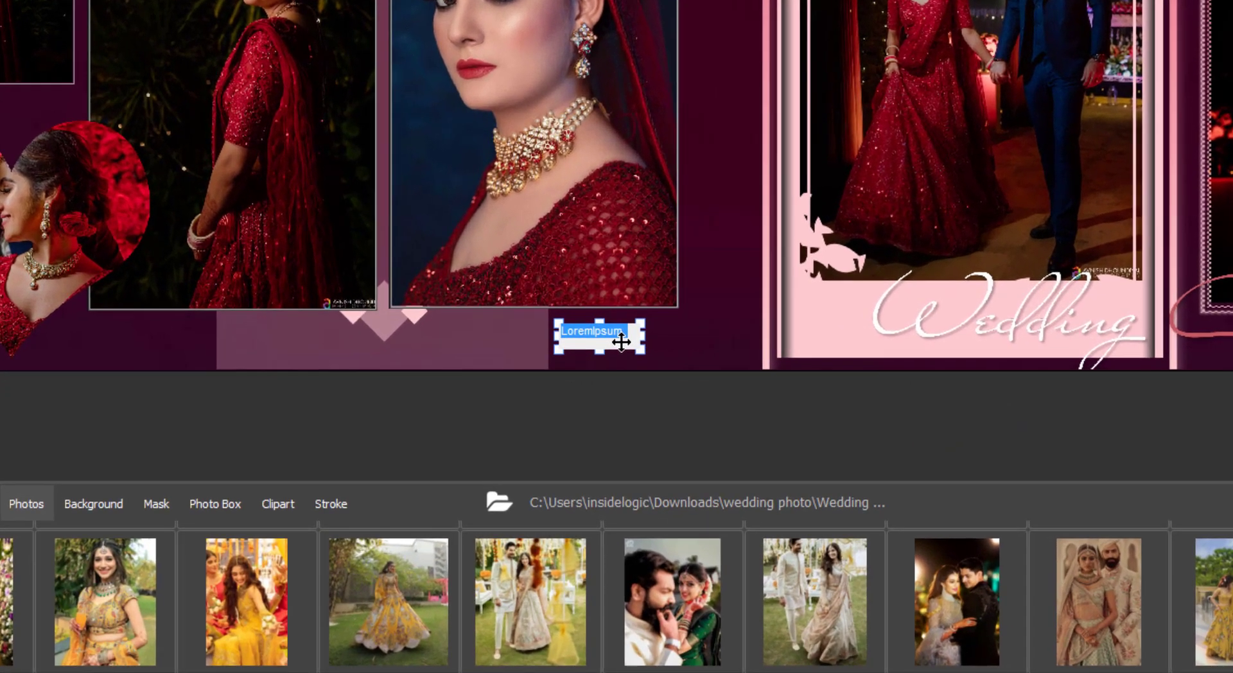
type("Happy Wedding")
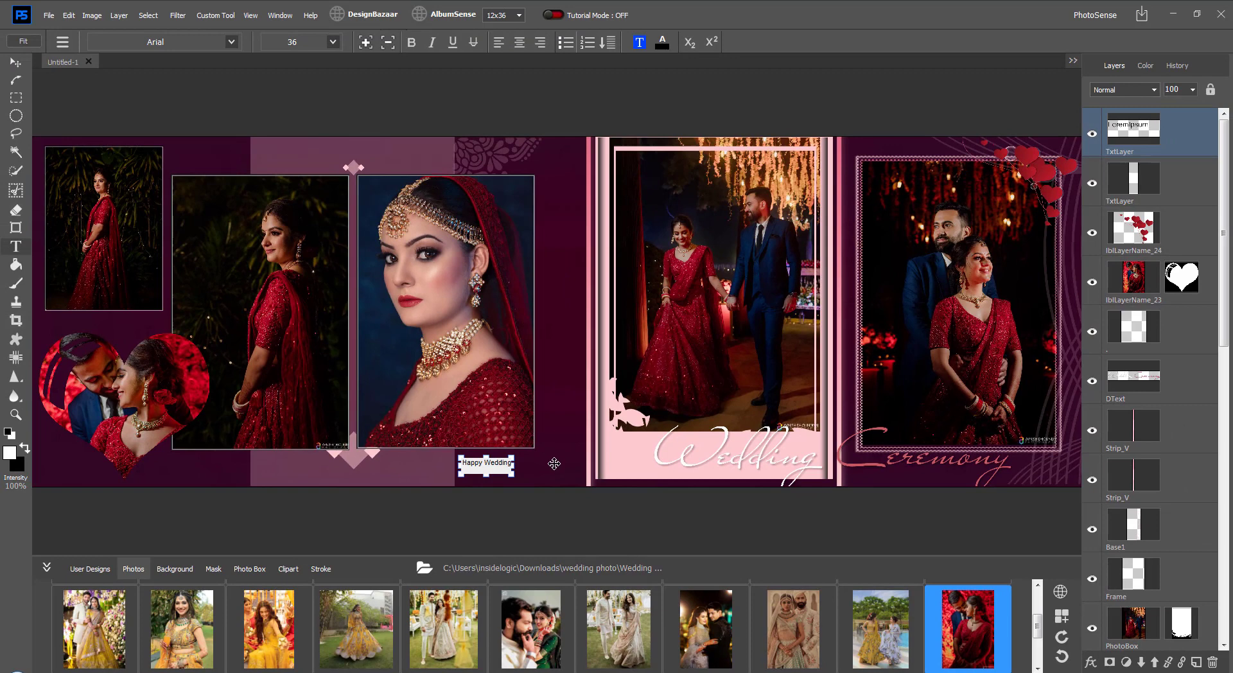
left_click_drag(641, 349, 794, 363)
Step: Set the font size of the "Happy Wedding" text to 36
left_click(366, 44)
left_click(369, 45)
left_click(370, 45)
left_click(369, 45)
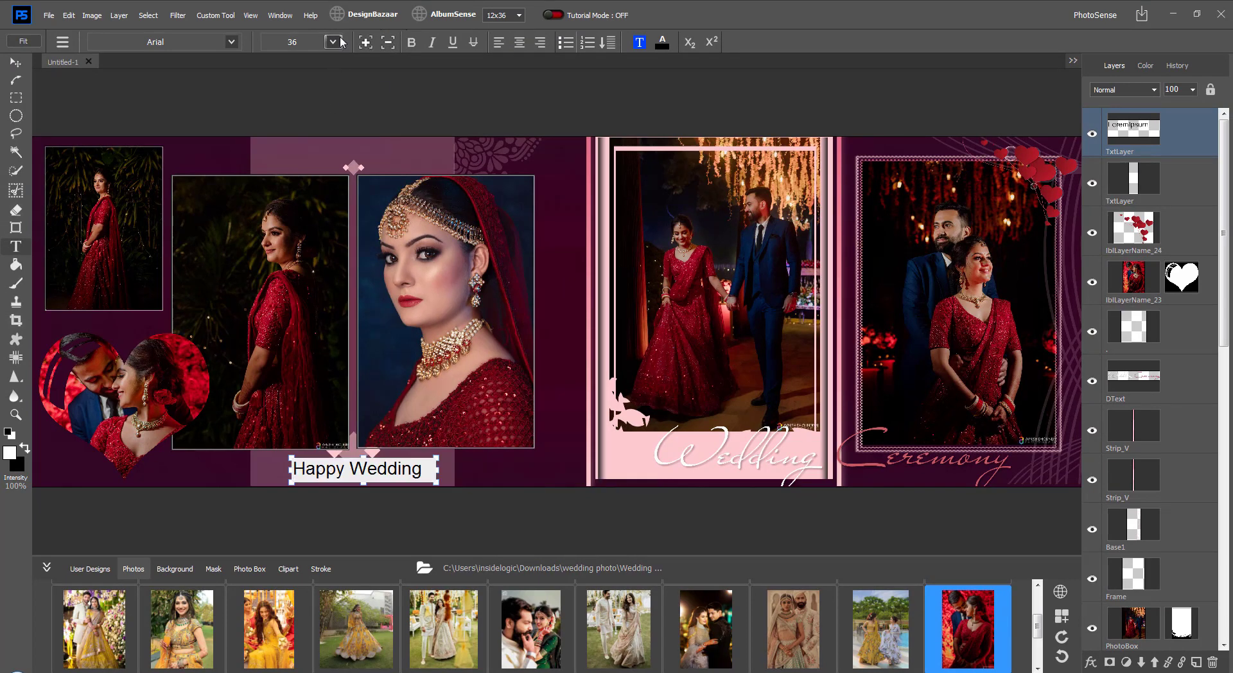
left_click(333, 41)
left_click(350, 95)
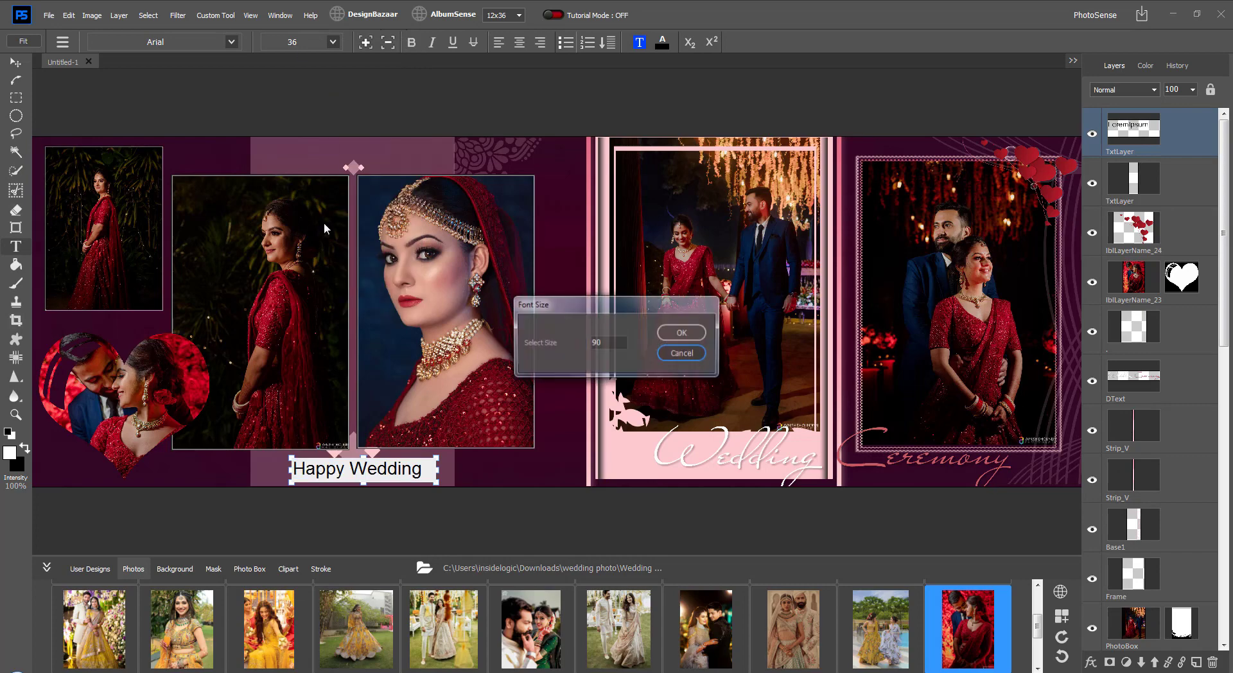
left_click(692, 355)
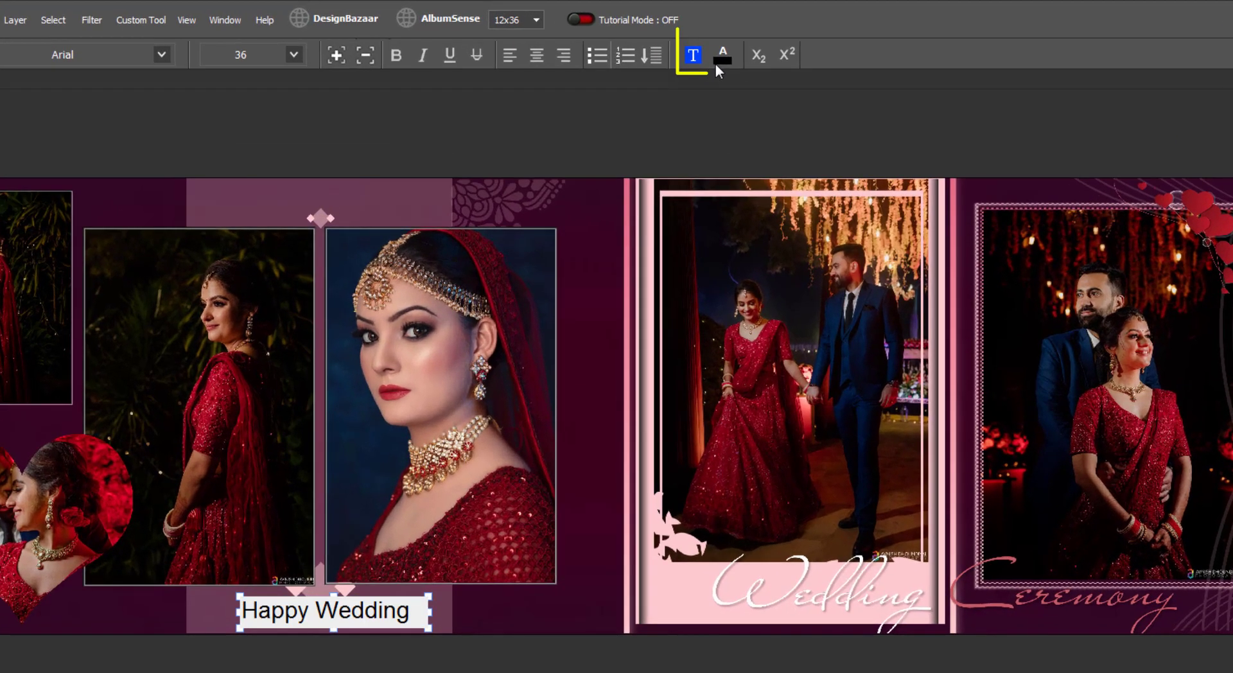
Step: Colour the "Happy Wedding" text dark maroon #390221, sampled from the background swatch
left_click(660, 45)
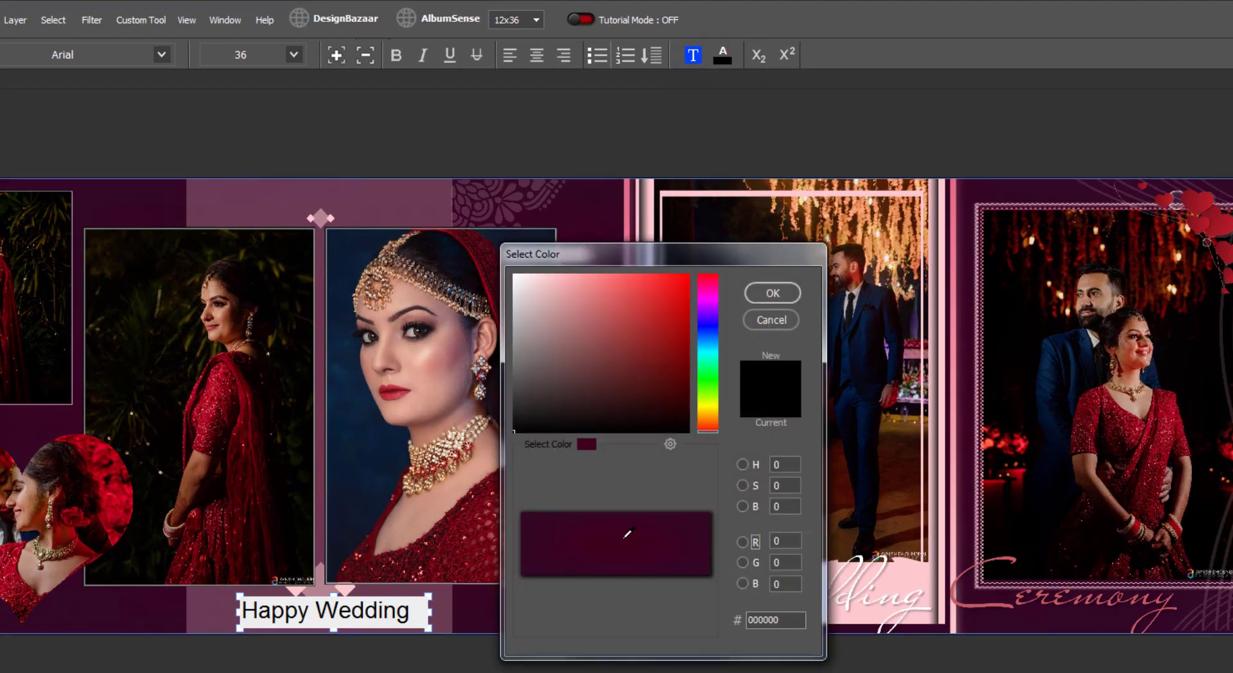
left_click(674, 554)
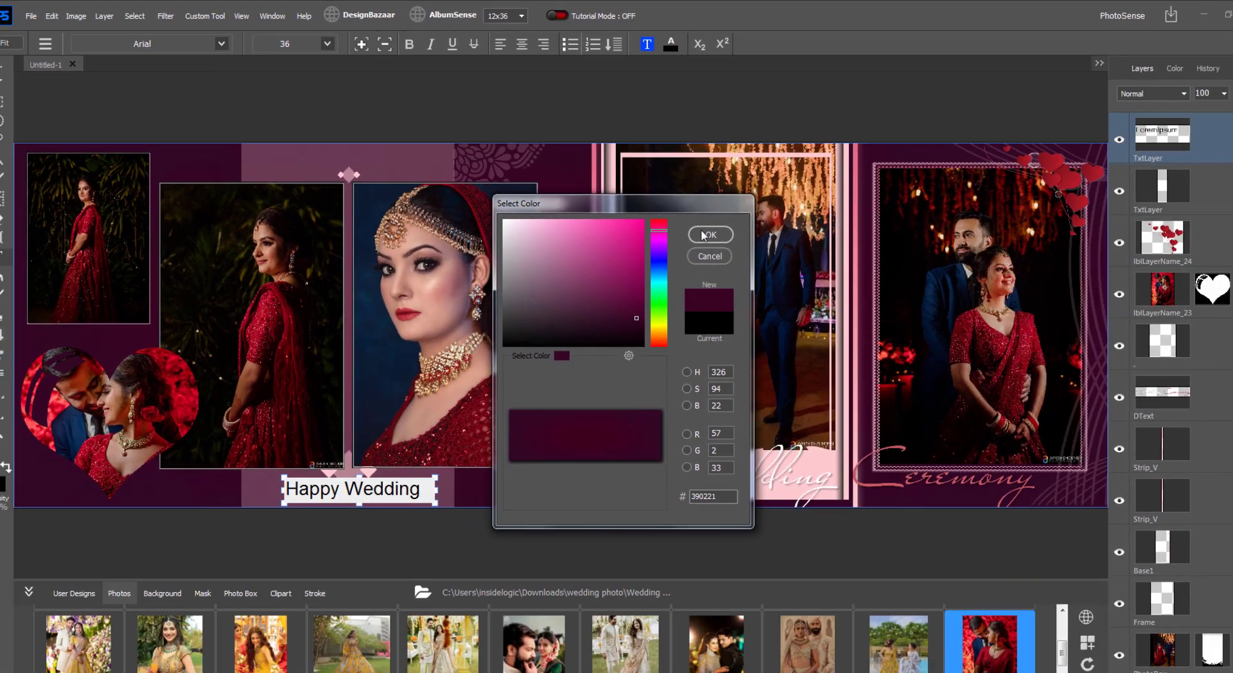
left_click(772, 293)
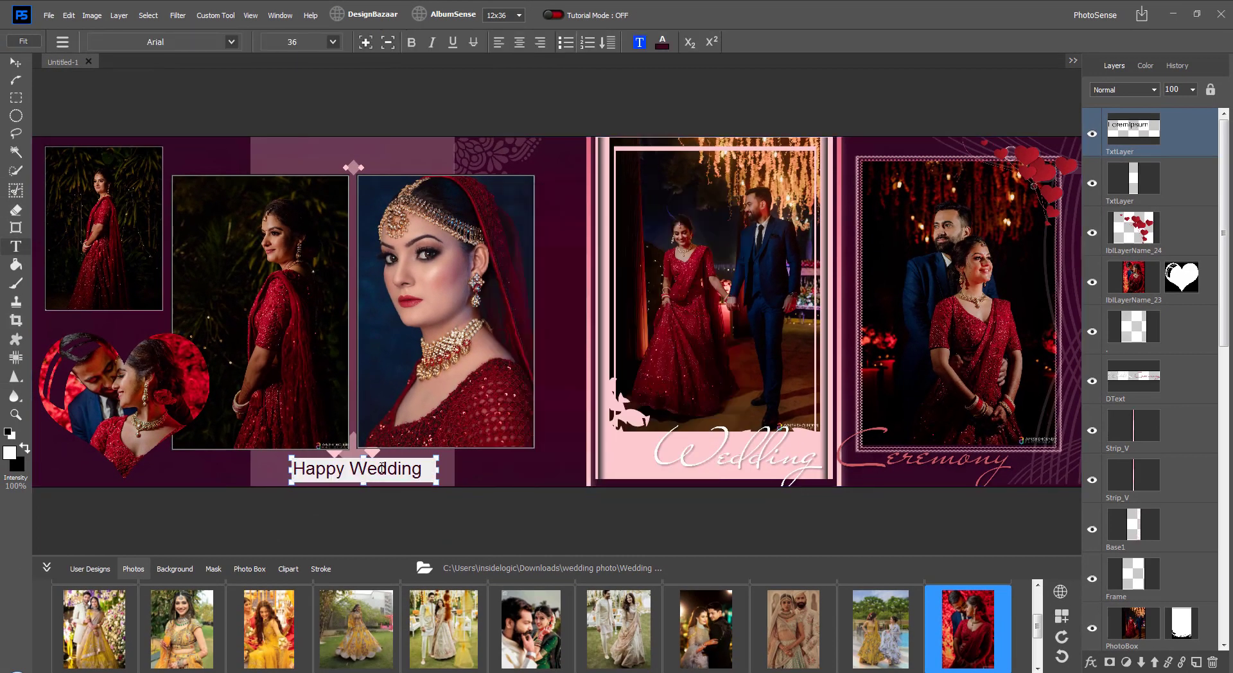
Step: Make the "Happy Wedding" text bold and italic and centre-align it
left_click(411, 43)
left_click(438, 45)
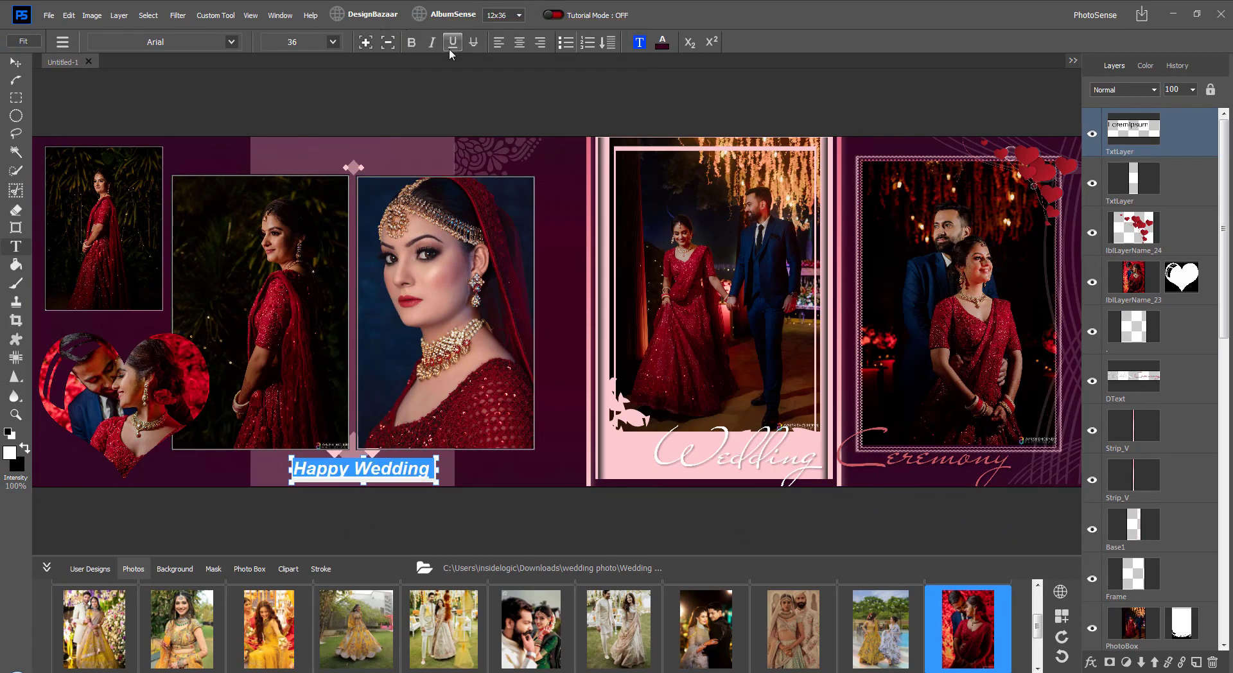
left_click(437, 47)
left_click(438, 47)
left_click(501, 43)
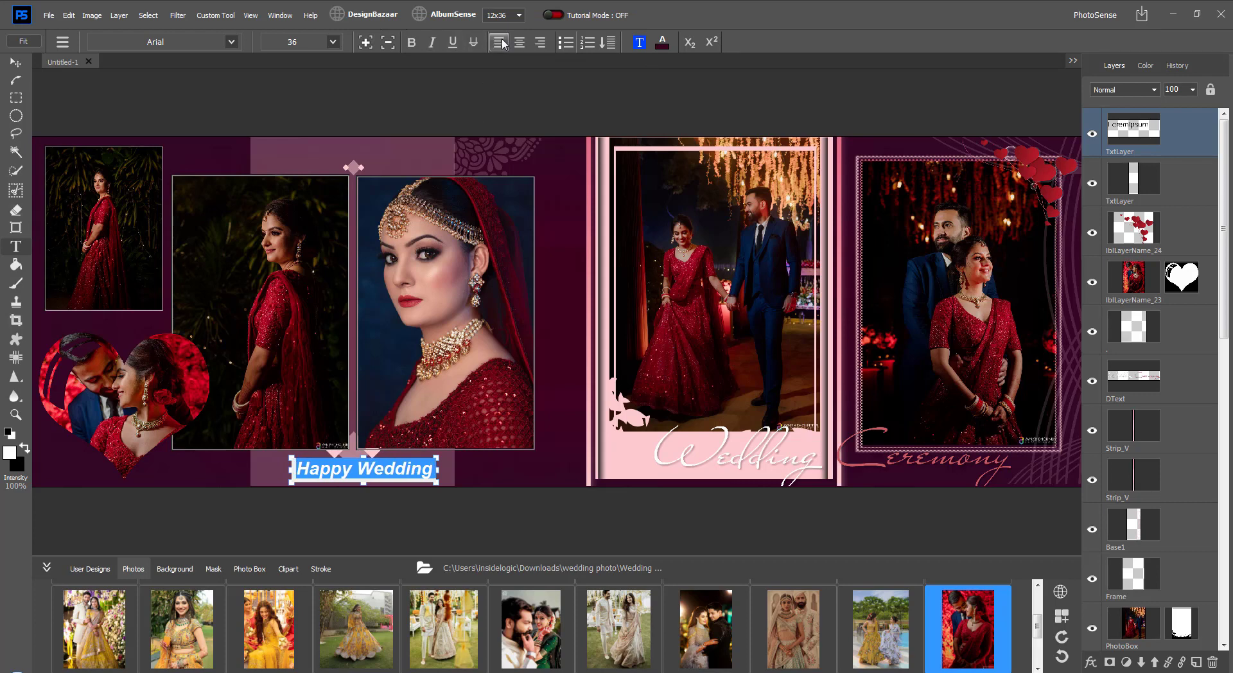
left_click(539, 43)
left_click(519, 44)
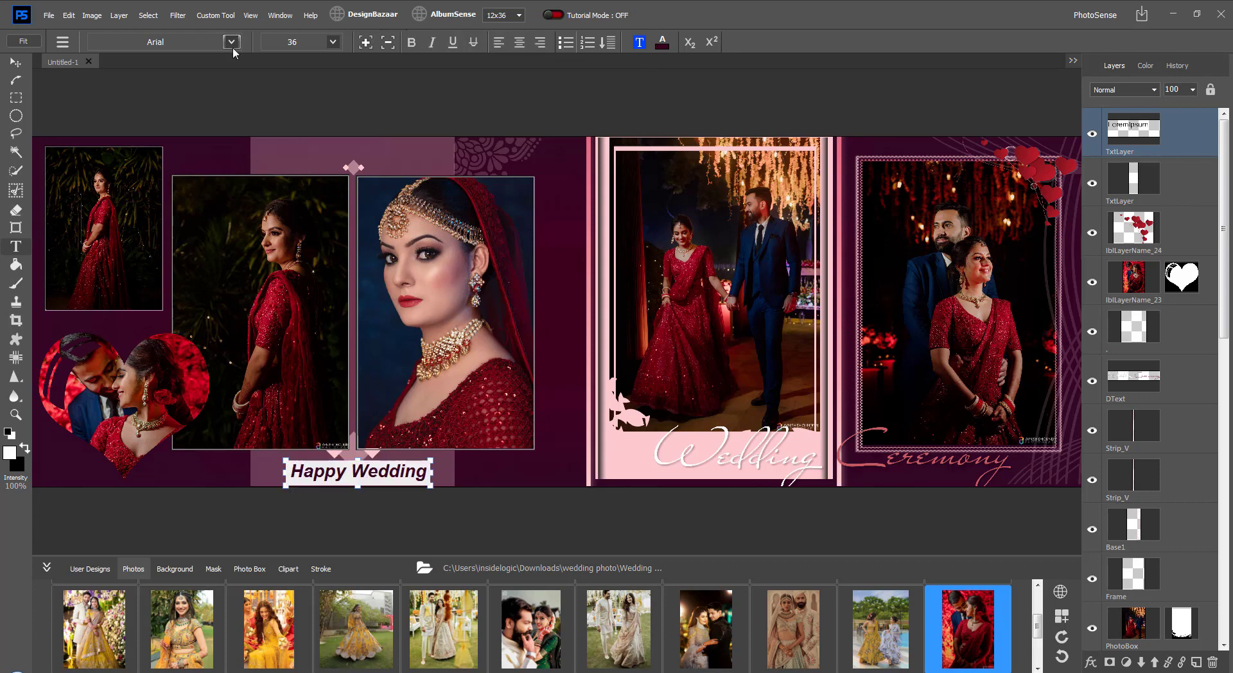
Step: Change "Happy Wedding" to a handwriting-style font and place it above the two large bride photos
left_click(233, 46)
left_click_drag(844, 295, 844, 327)
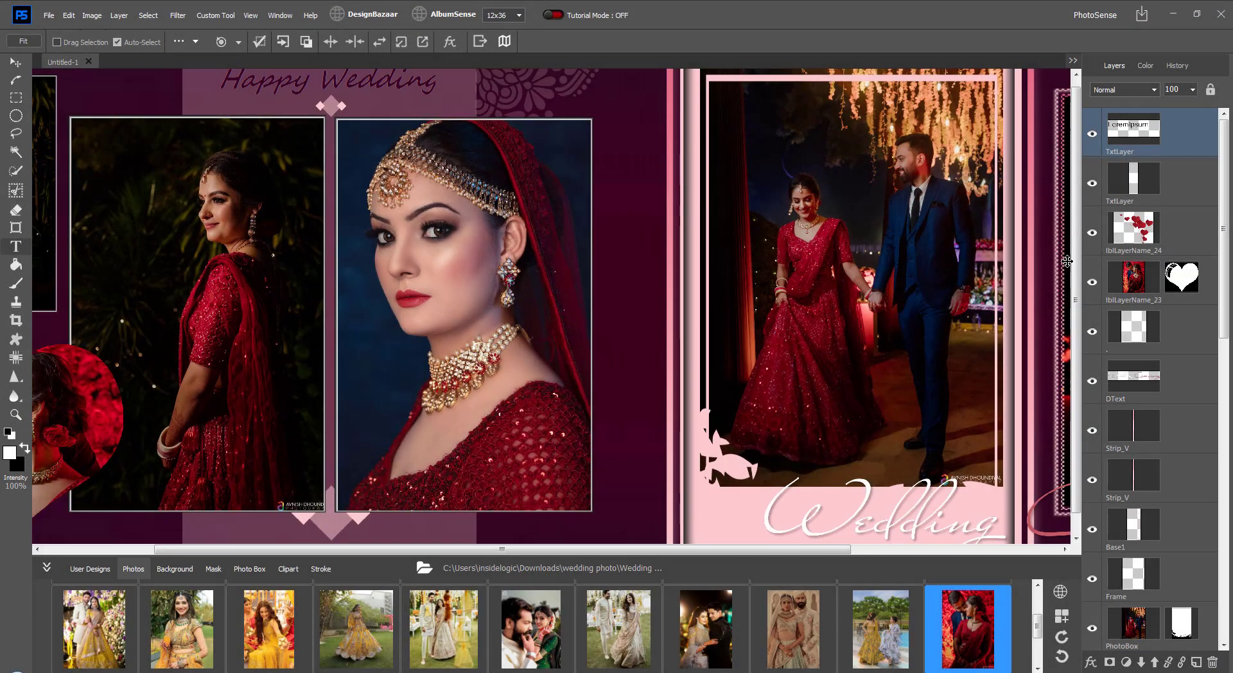
scroll(449, 124, "up", 3)
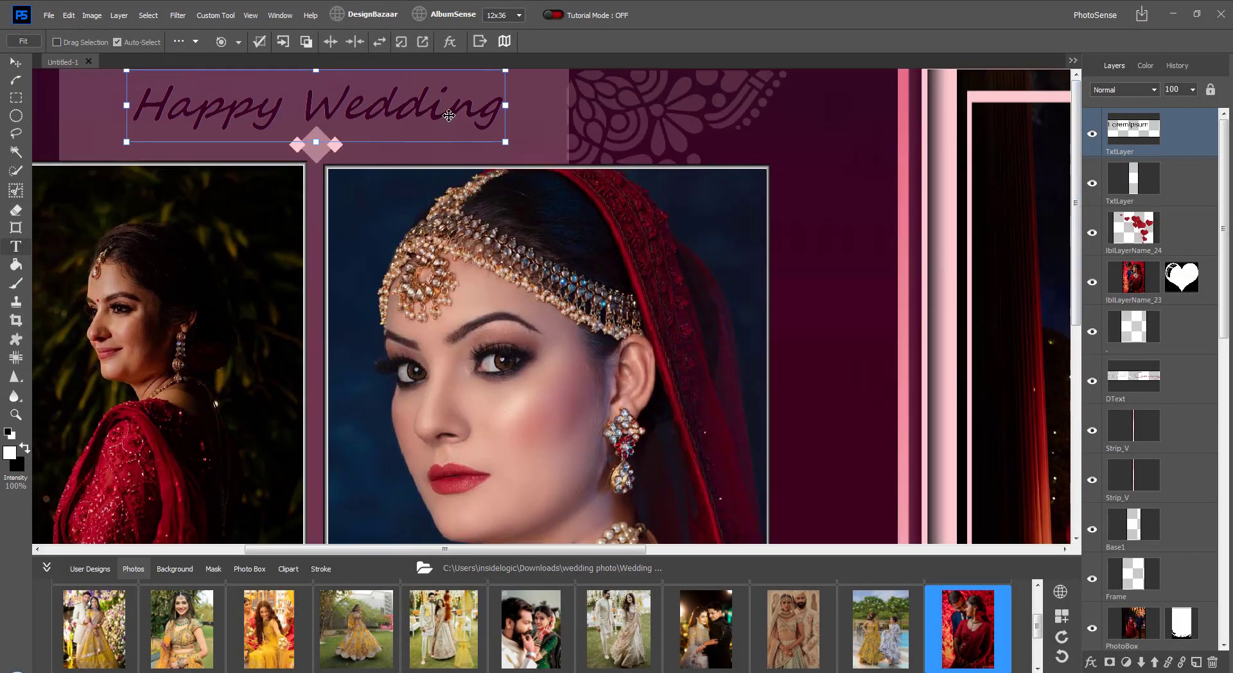
Step: Open the style settings of the "Happy Wedding" text and try several blending modes, finishing on Normal
left_click(450, 42)
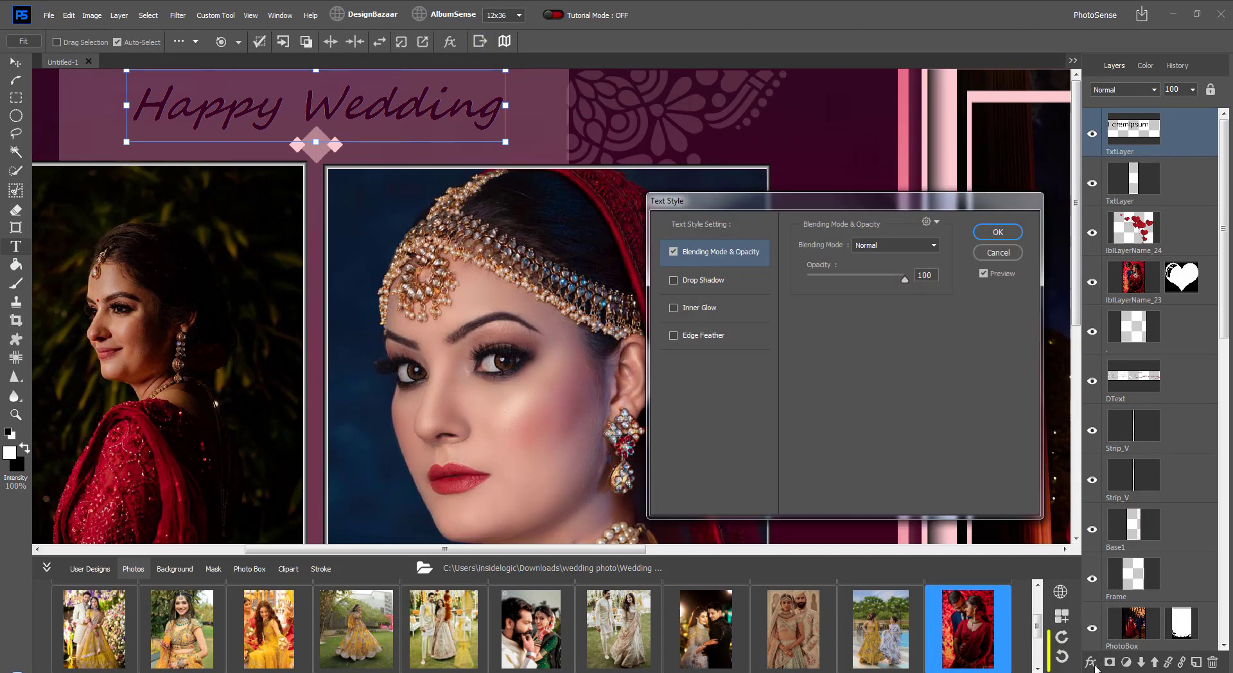
left_click_drag(776, 197, 496, 193)
left_click(607, 244)
left_click(603, 268)
left_click(607, 242)
left_click(610, 412)
left_click(614, 245)
left_click(610, 475)
left_click(615, 246)
left_click(602, 261)
Step: Apply a drop shadow cast to the lower right of the text, with distance 11, opacity 19 and size 4
left_click(396, 276)
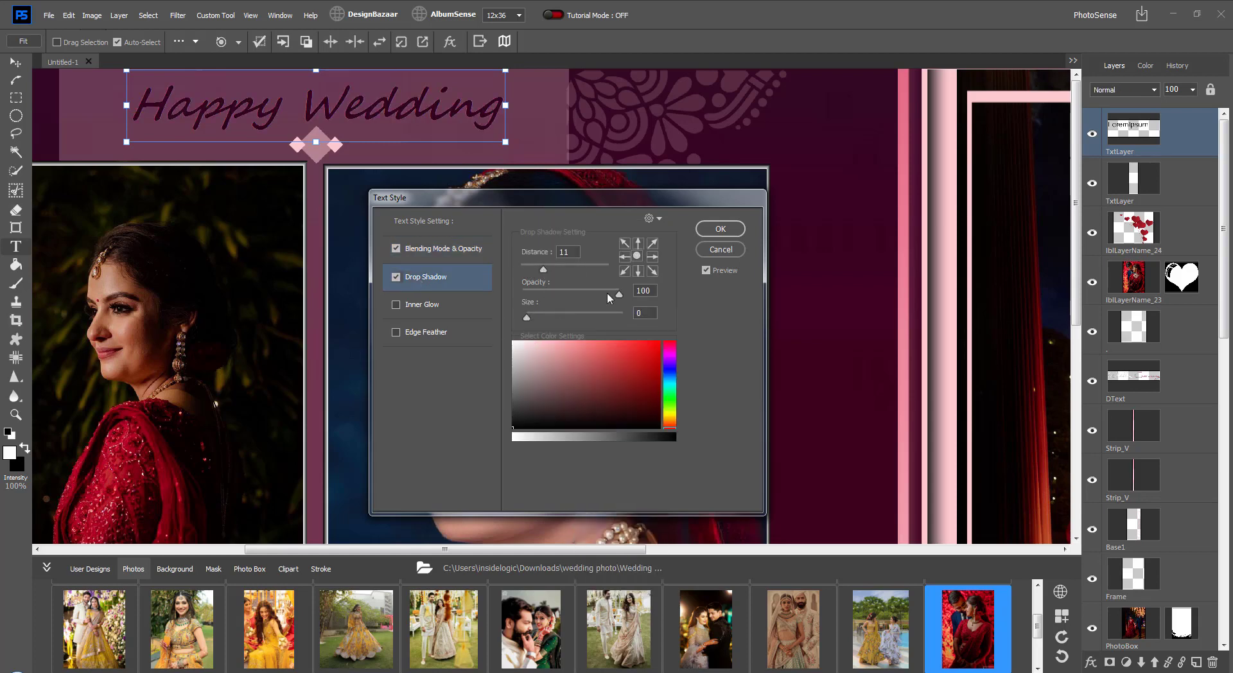
left_click_drag(528, 319, 534, 319)
mouse_move(529, 387)
left_mouse_down()
mouse_move(653, 387)
mouse_move(669, 348)
mouse_move(691, 389)
left_mouse_up()
left_click(513, 427)
left_click(653, 270)
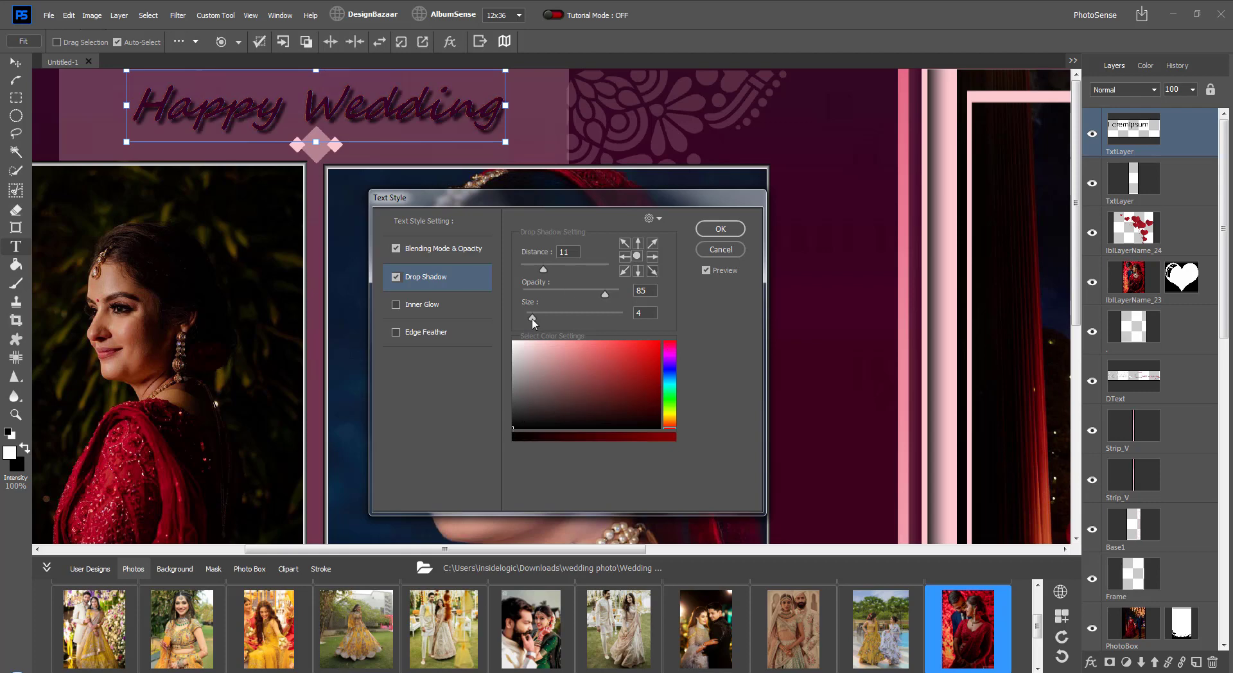
left_click_drag(593, 296, 576, 296)
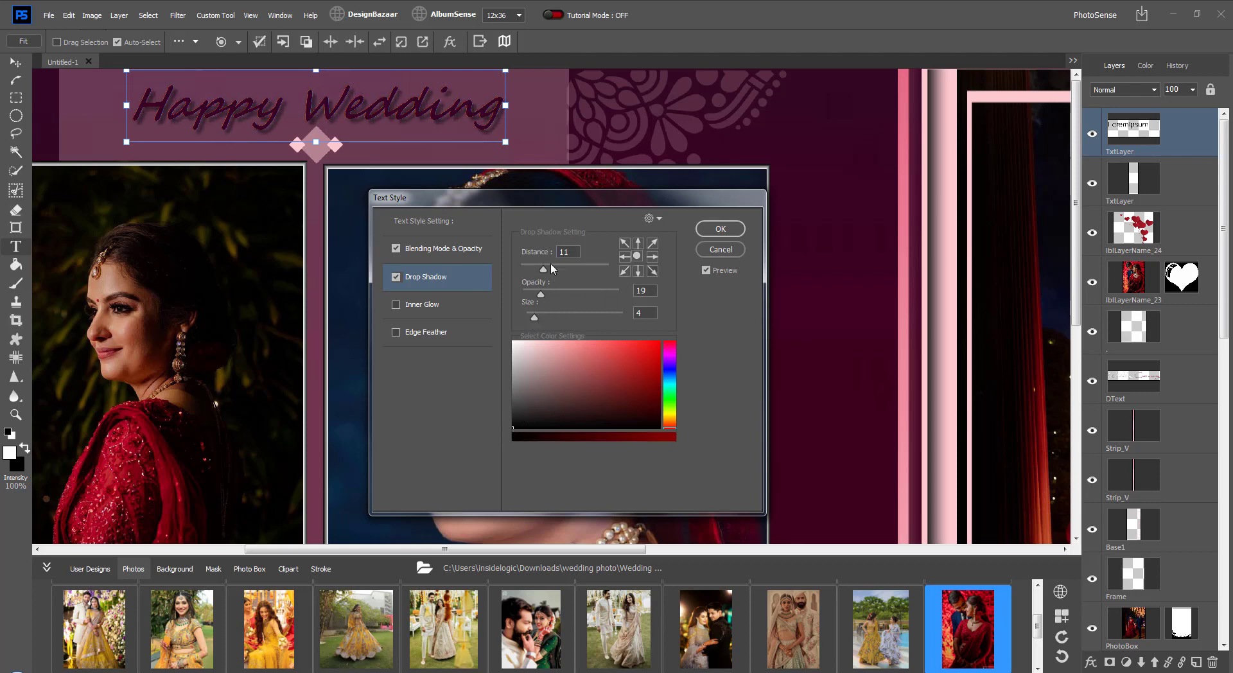
left_click(713, 230)
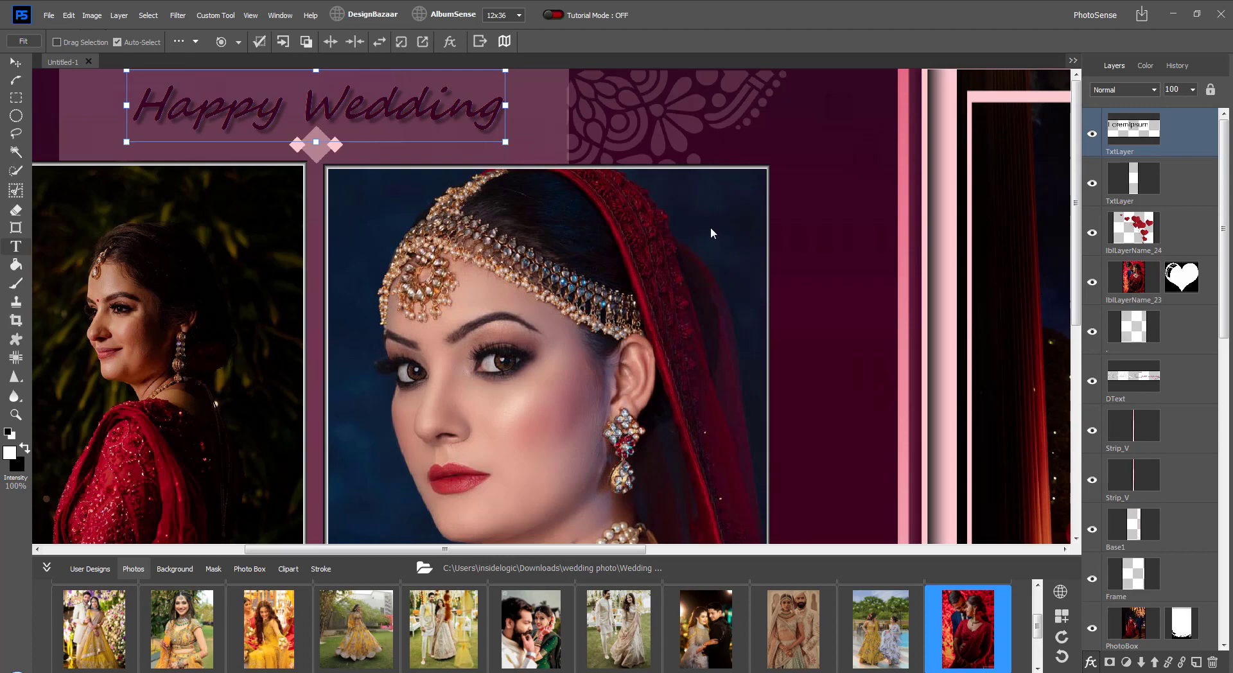
left_click(582, 321)
scroll(600, 323, "down", 1)
scroll(599, 324, "down", 3)
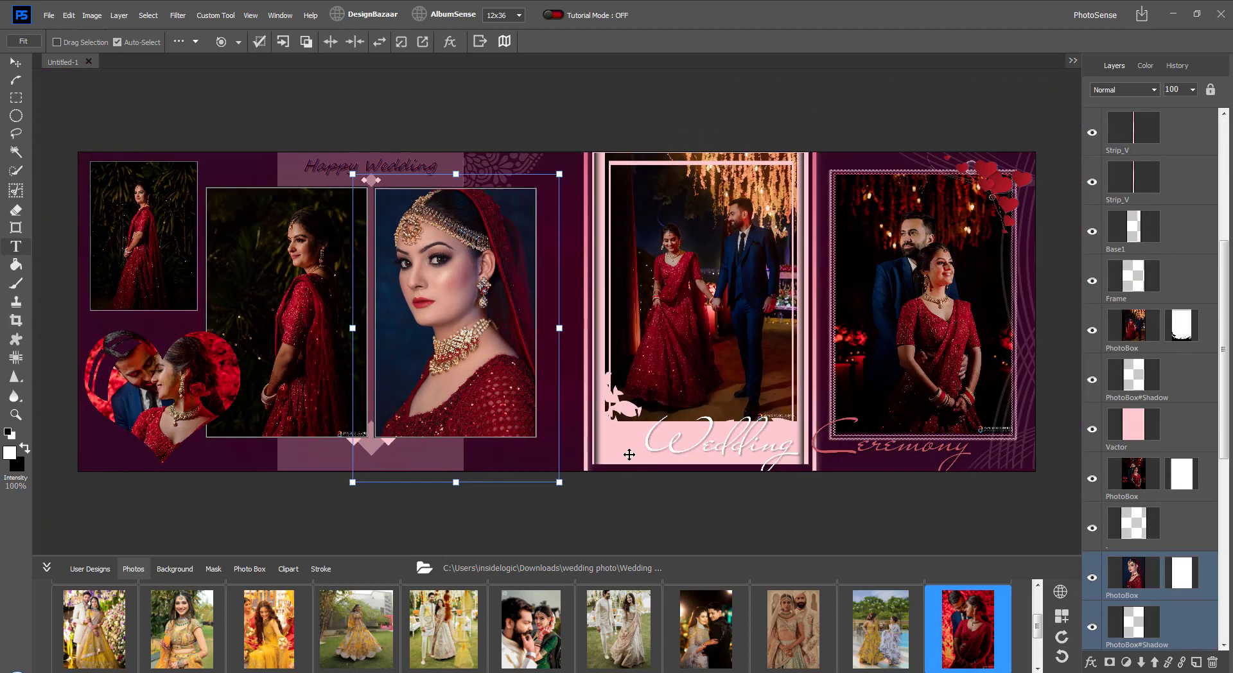
left_click(630, 489)
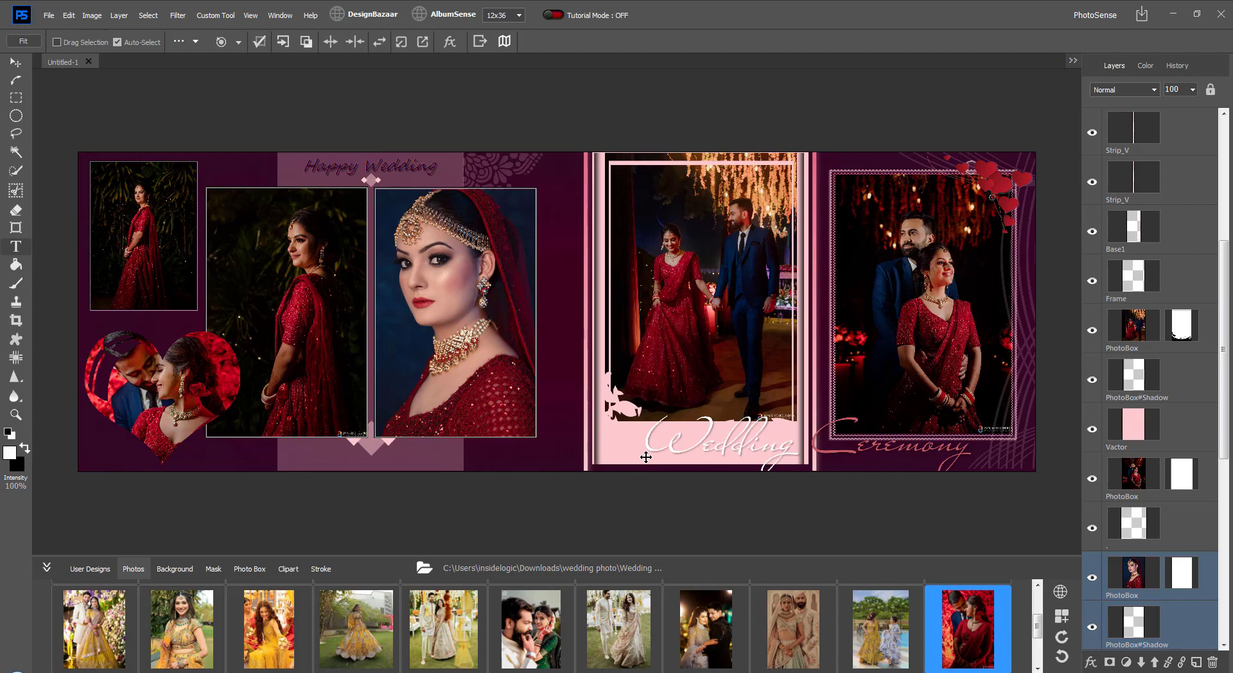
Step: Turn on Tutorial Mode and view the Move tool's tutorial video in the browser, closing it when done
left_click(553, 16)
left_click(26, 65)
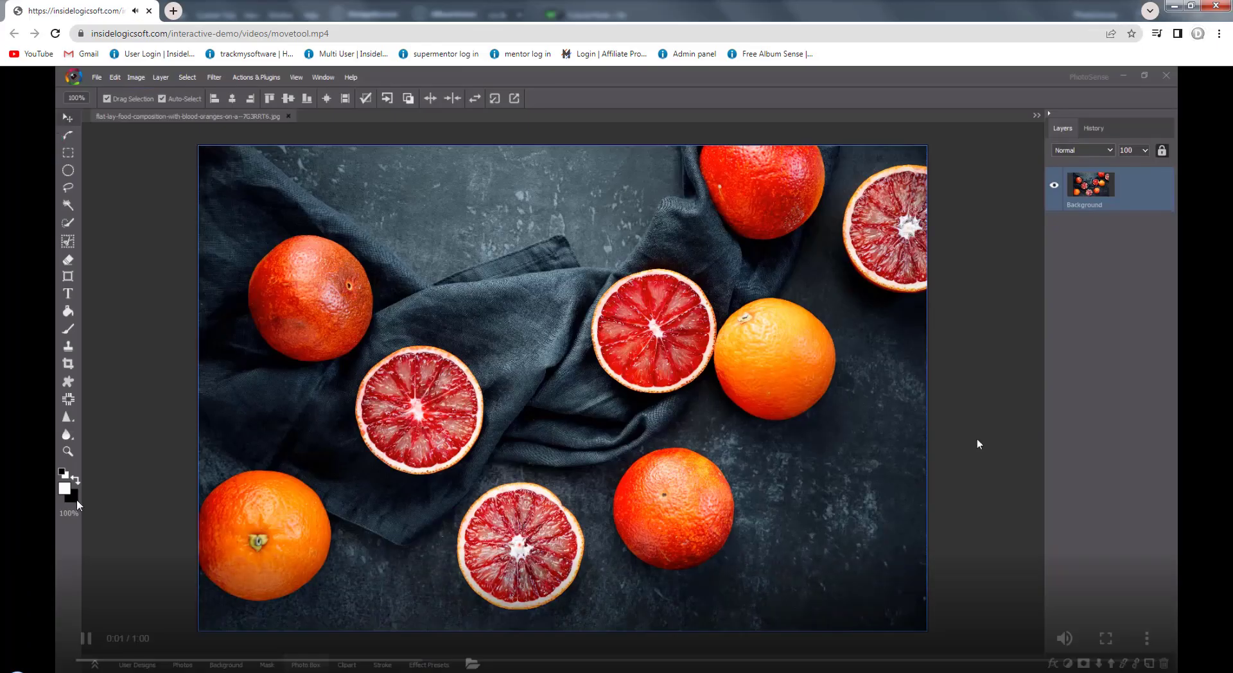
left_click(1215, 6)
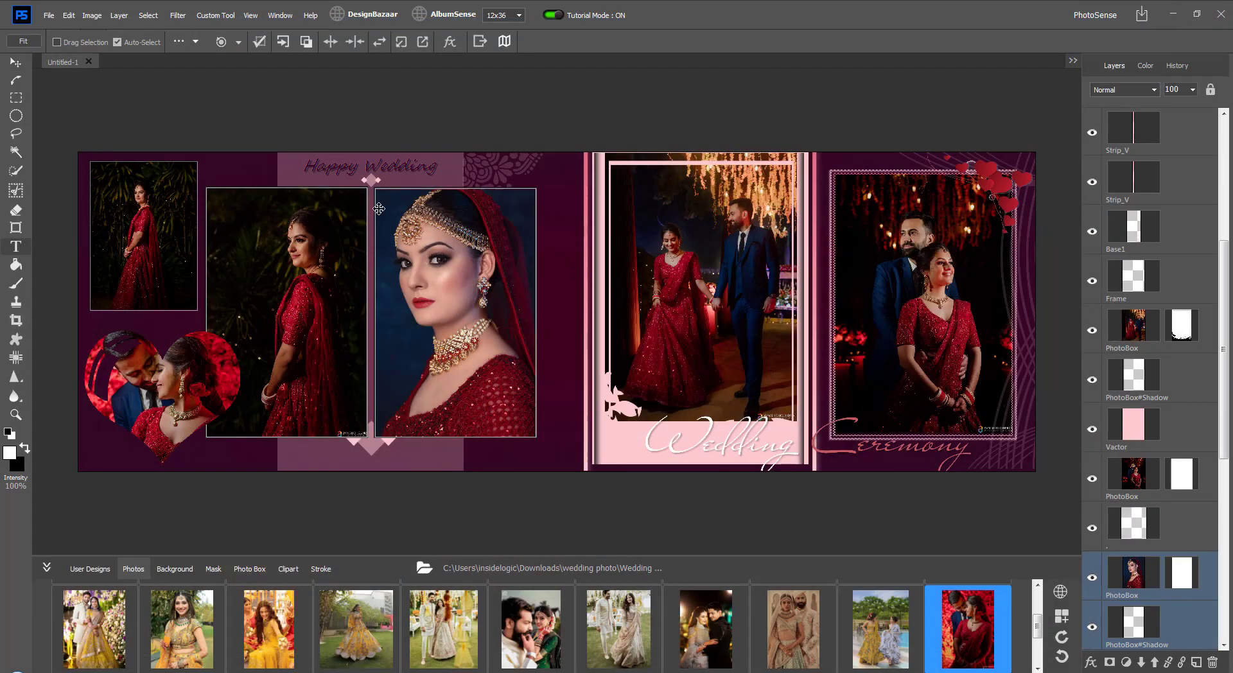
Step: View the tutorial video for creating a new file and turn Tutorial Mode off
left_click(49, 15)
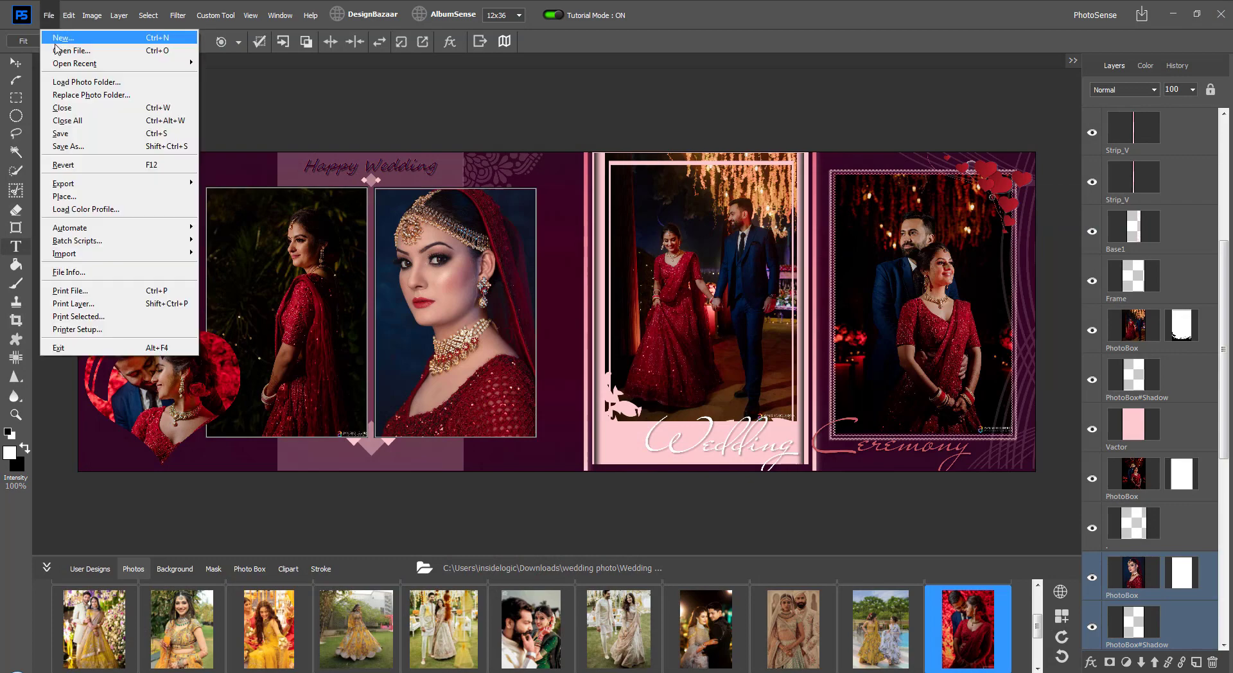
left_click(56, 39)
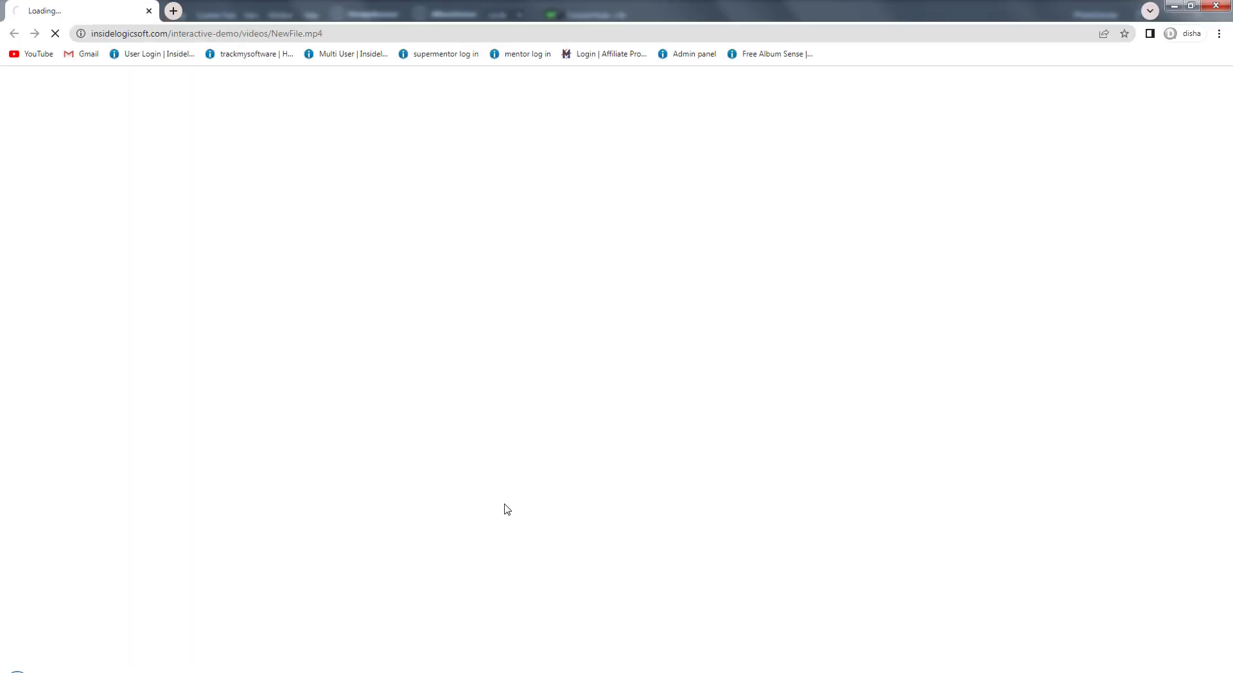
left_click(550, 17)
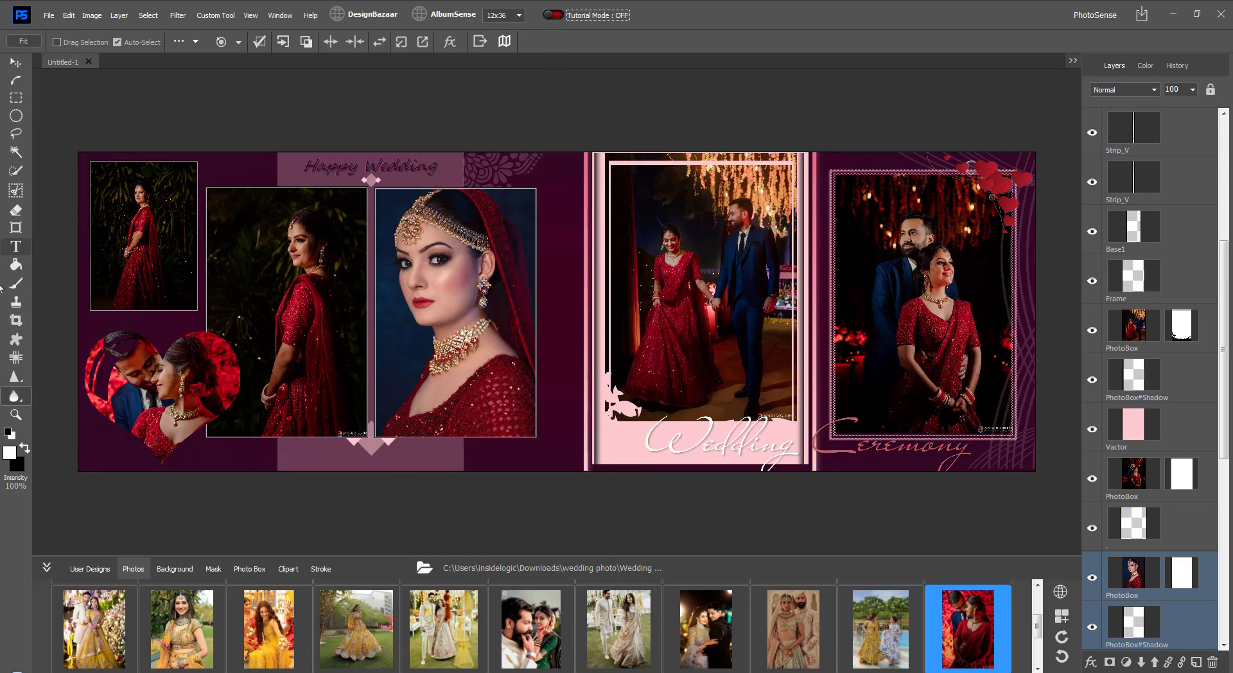
Step: Save the album page to the Desktop as an Adobe Photoshop file (*.psd) named 011
left_click(16, 63)
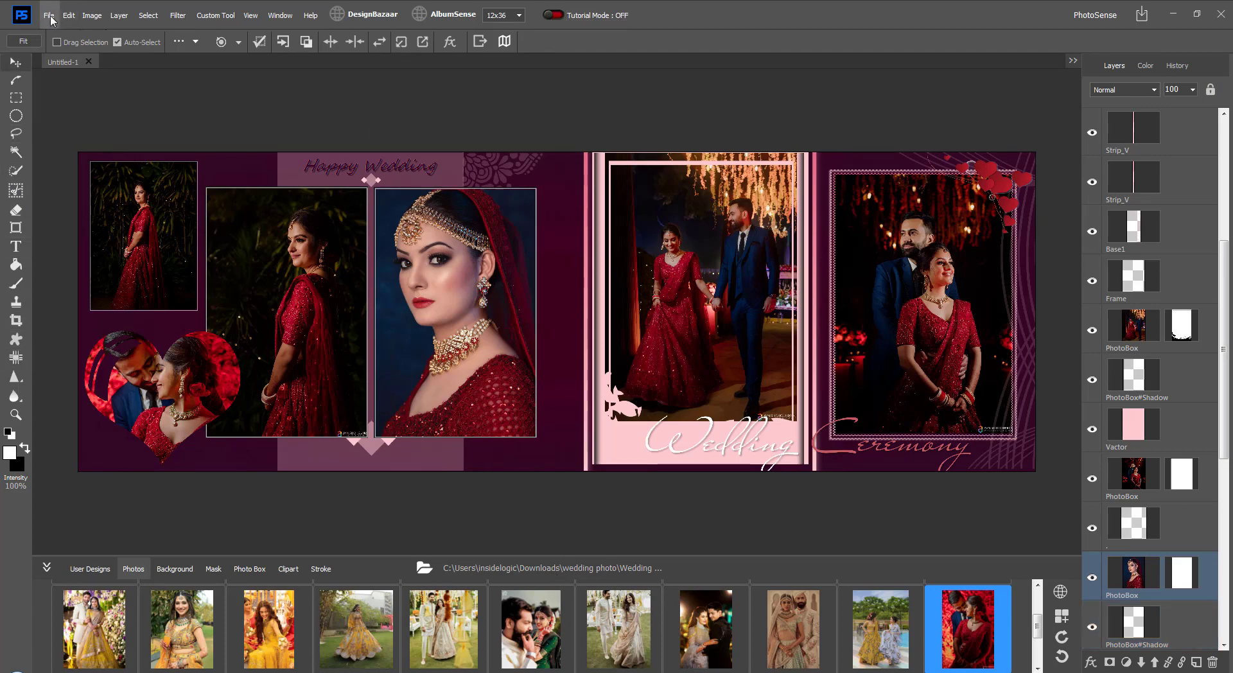
left_click(49, 15)
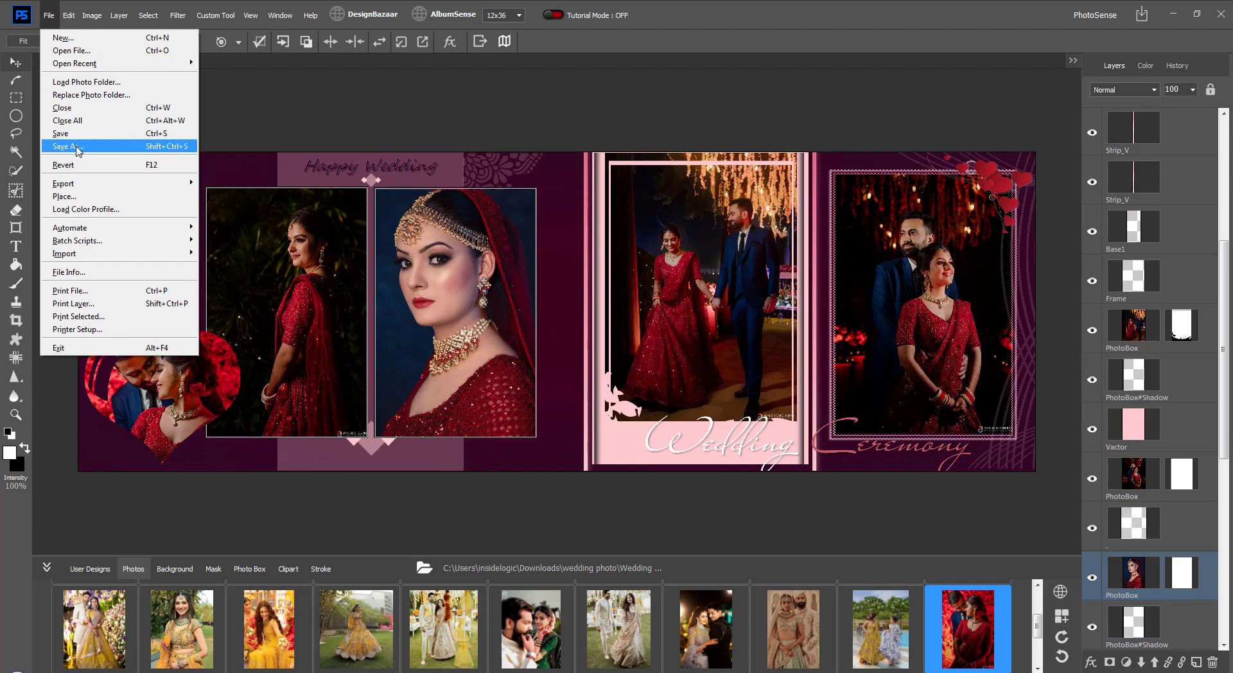
left_click(118, 148)
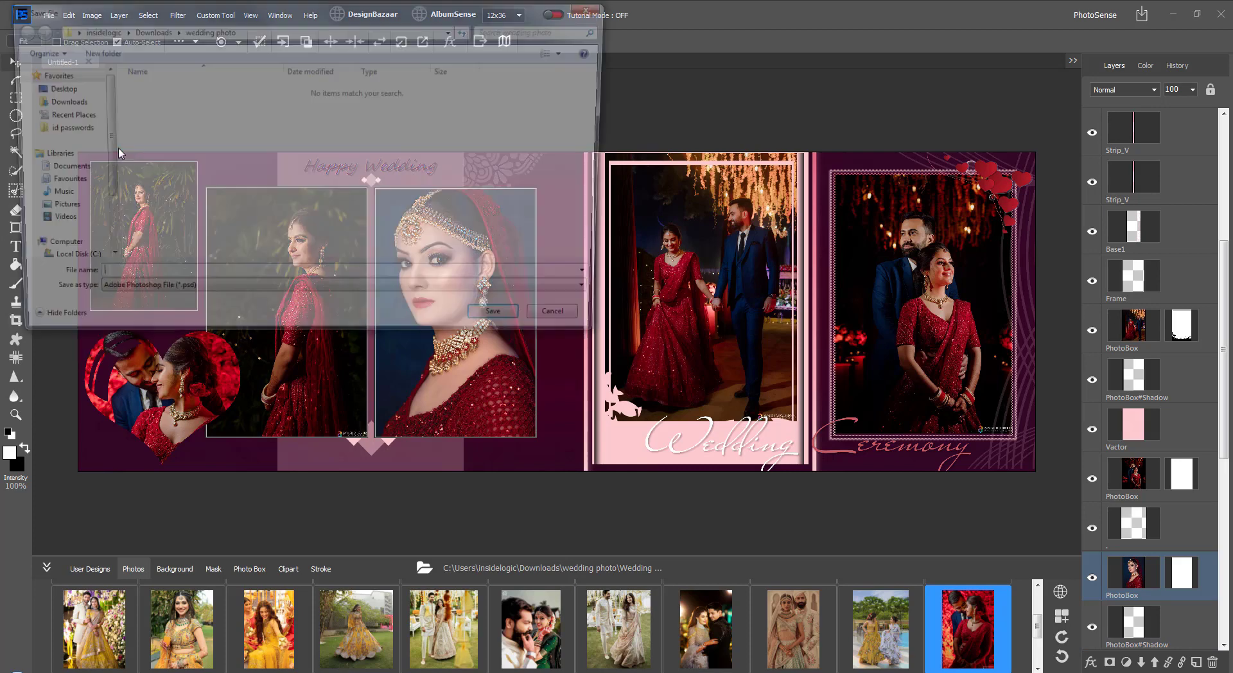
left_click(55, 88)
left_click(117, 279)
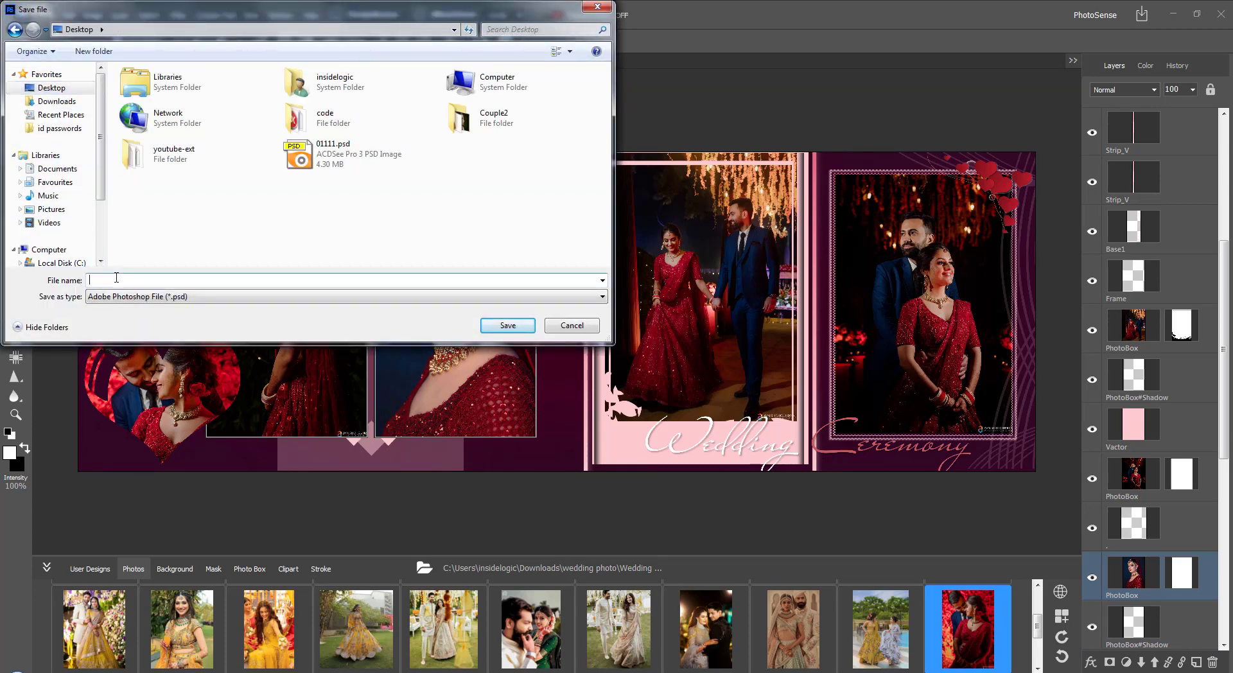
type("011")
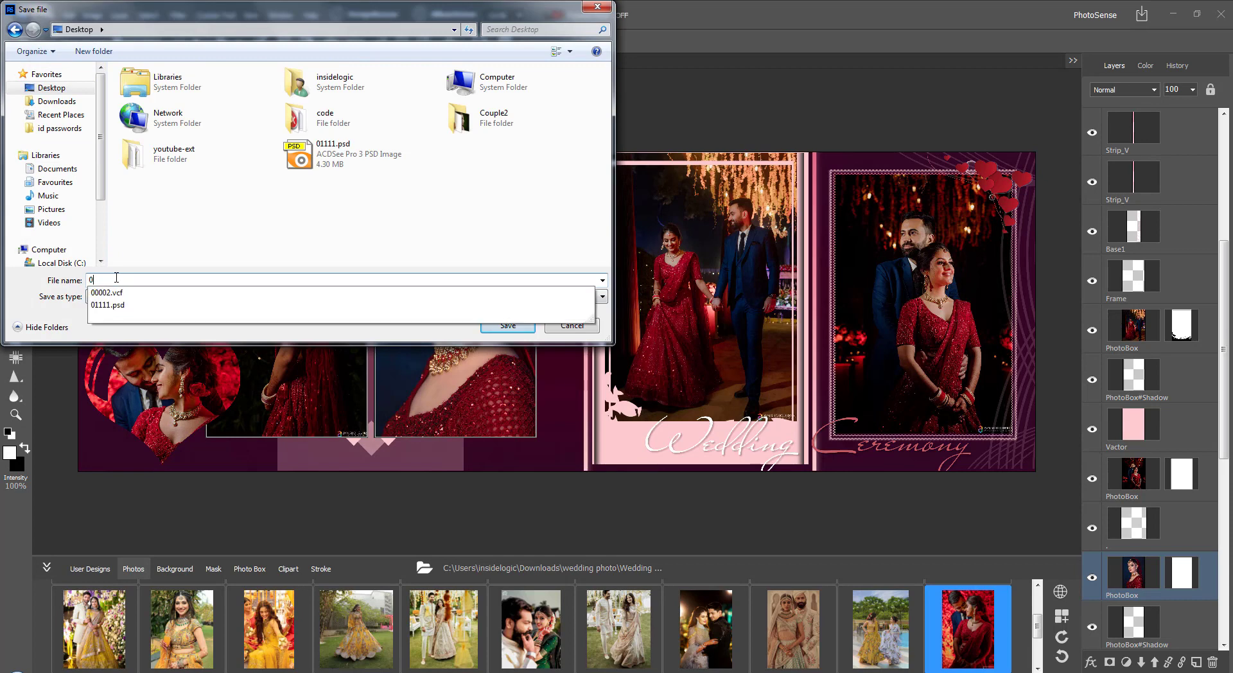
left_click(219, 235)
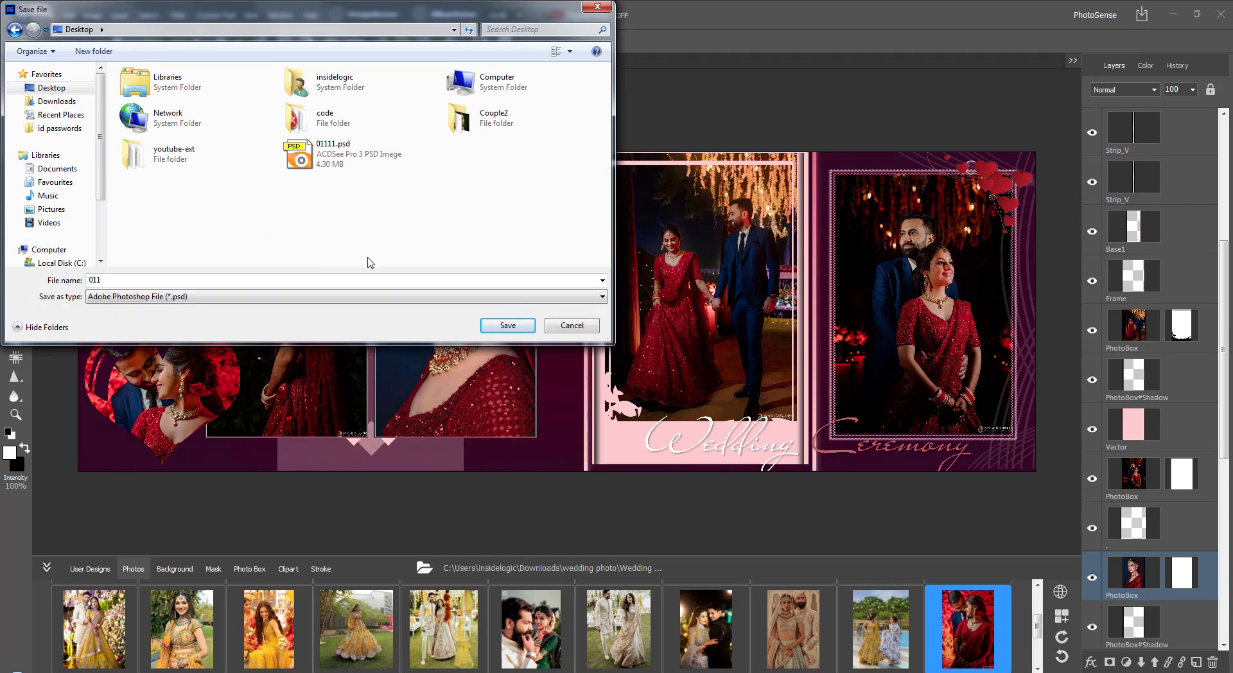
left_click(507, 326)
Step: Switch to the Windows desktop and check for the saved 011.psd and 011.jpg files
left_click(1173, 15)
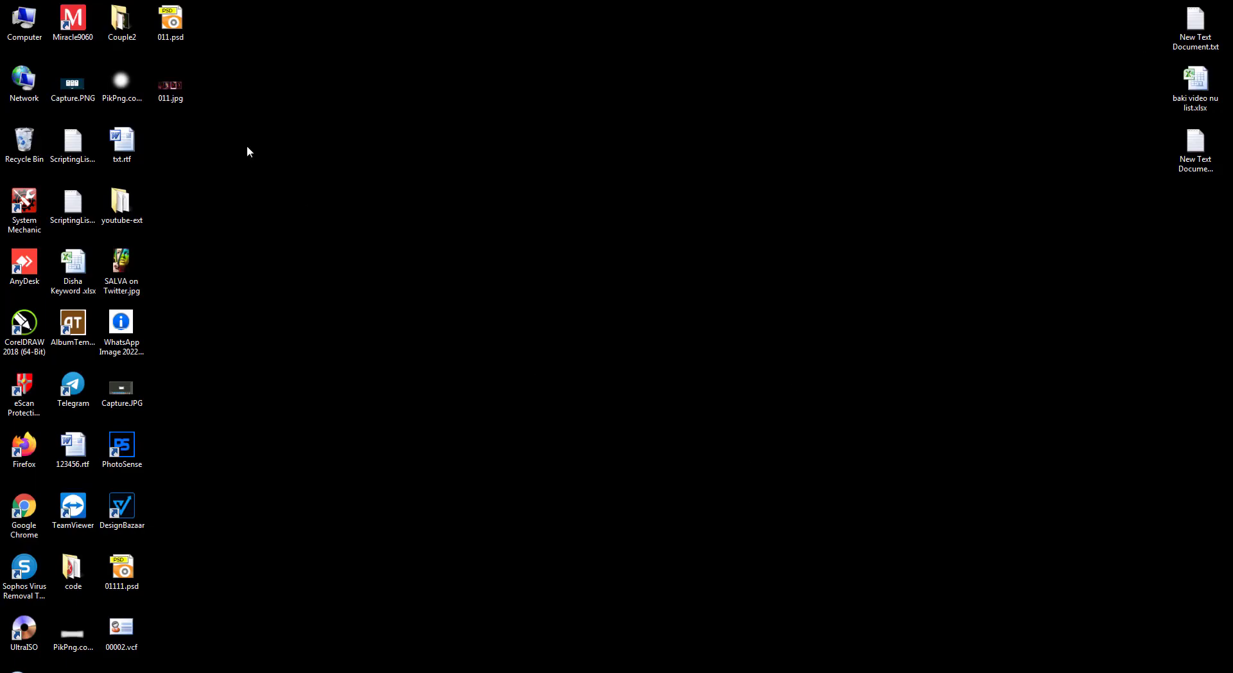
left_click(170, 85)
left_click(170, 24)
left_click(173, 91)
left_click(172, 23)
left_click(173, 82)
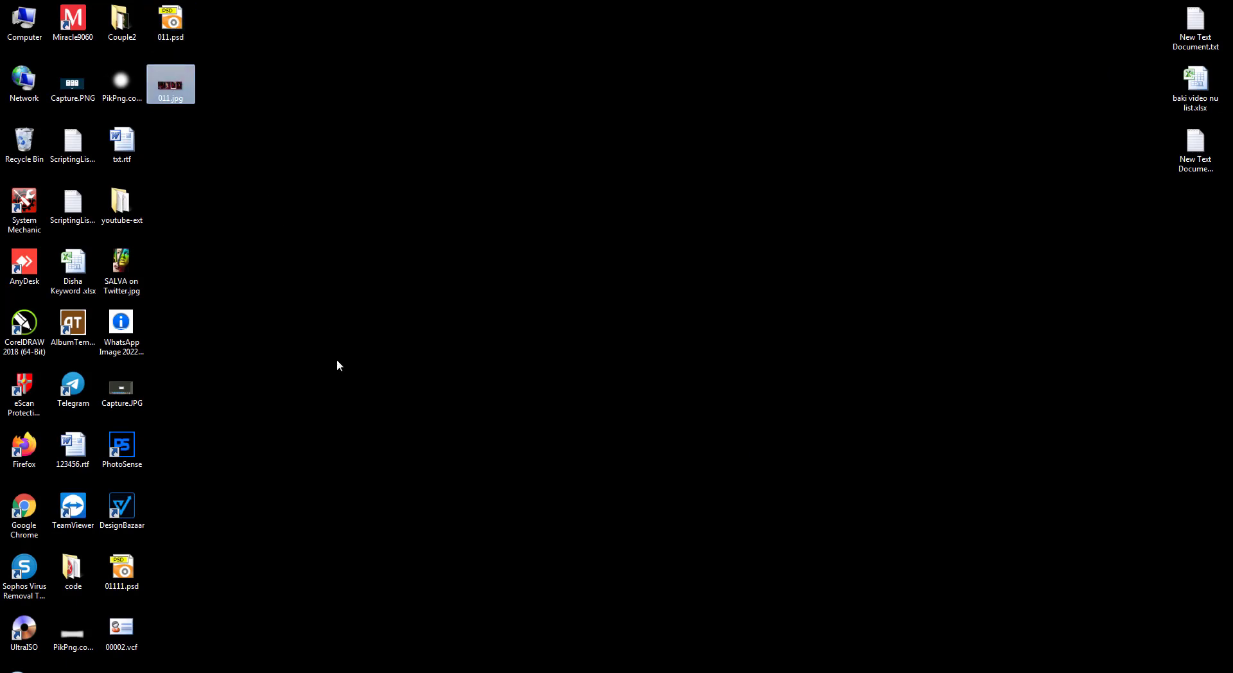
Step: Switch back to PhotoSense and close the 011.psd document
key("alt+Tab")
left_click(310, 15)
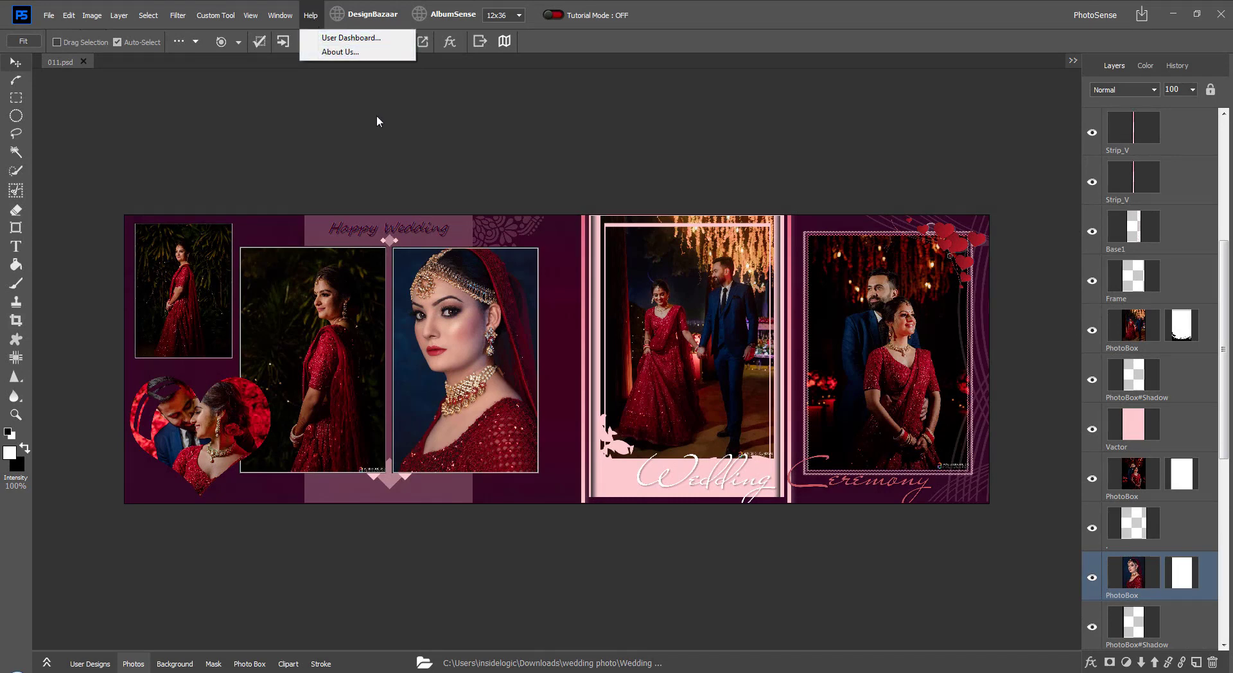
left_click(164, 599)
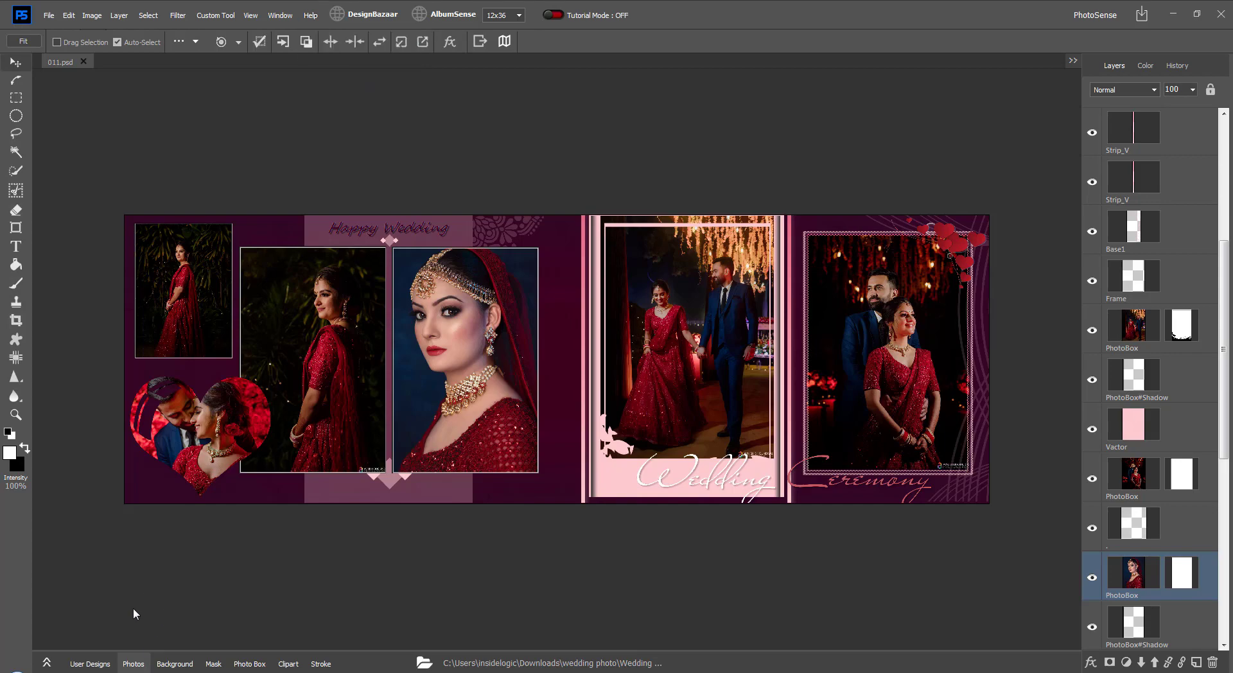
left_click(84, 61)
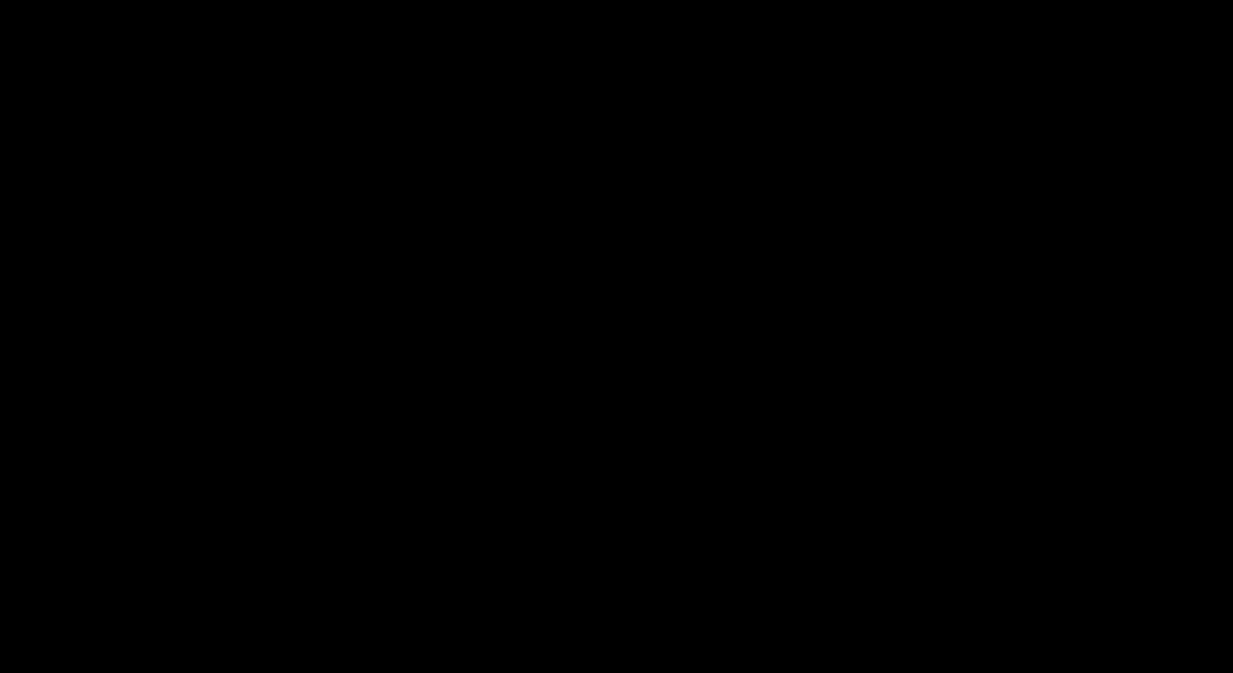